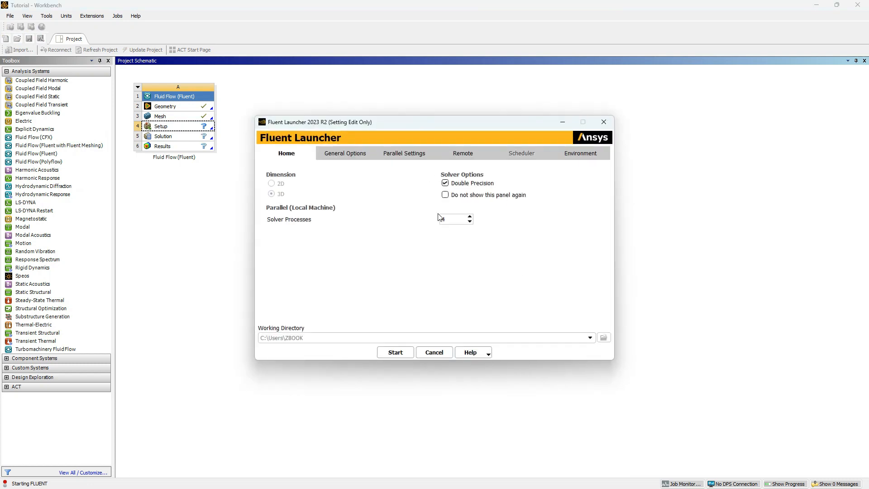
- Start Fluent from the launcher with double precision and 4 solver processes
{"action": "left_click", "coordinate": [396, 354]}
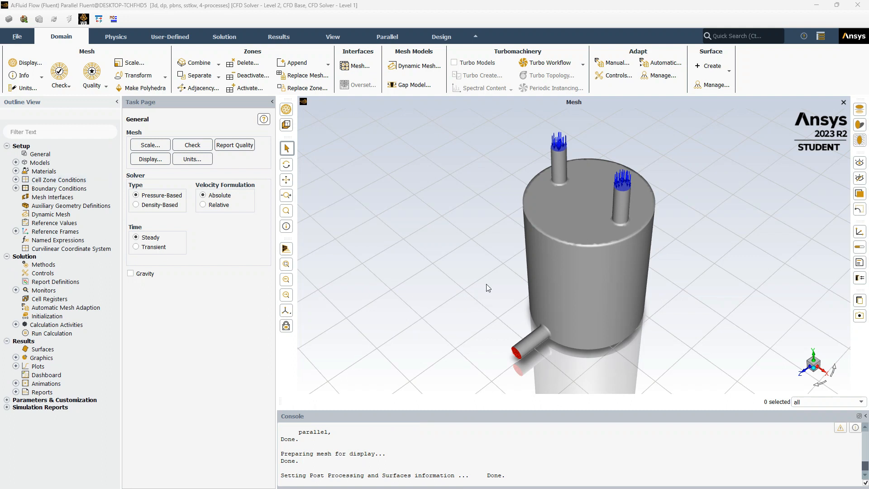
- Open the solution methods and restore their default settings
{"action": "right_click", "coordinate": [54, 267]}
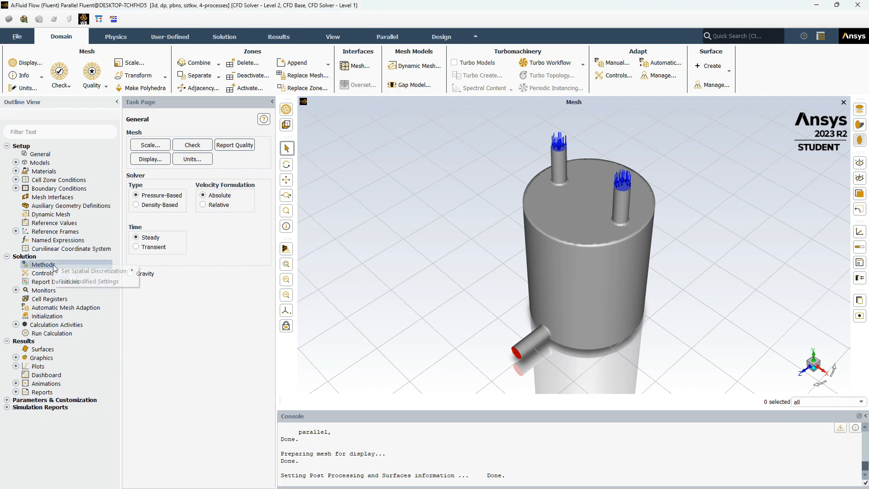
{"action": "right_click", "coordinate": [55, 255]}
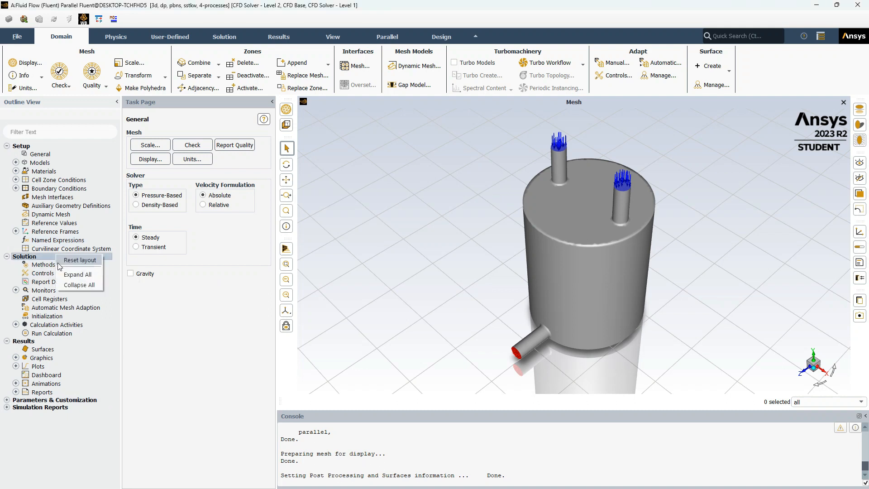
{"action": "left_click", "coordinate": [47, 265]}
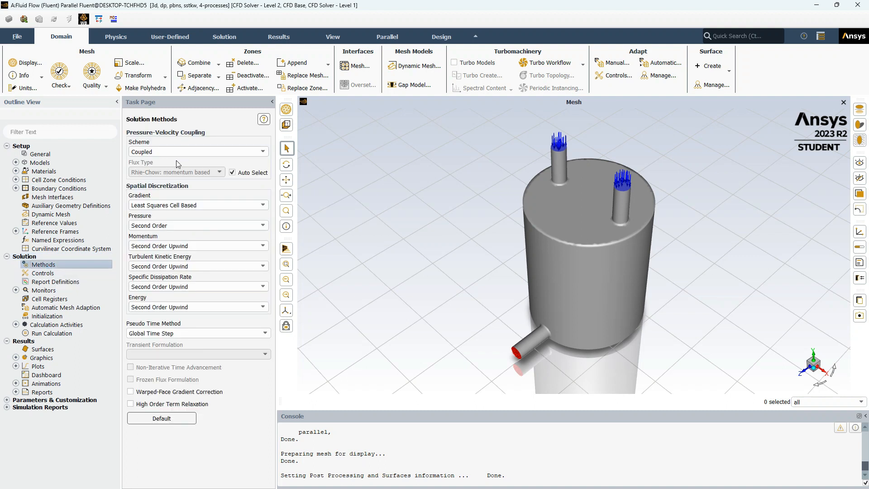
{"action": "left_click", "coordinate": [161, 419]}
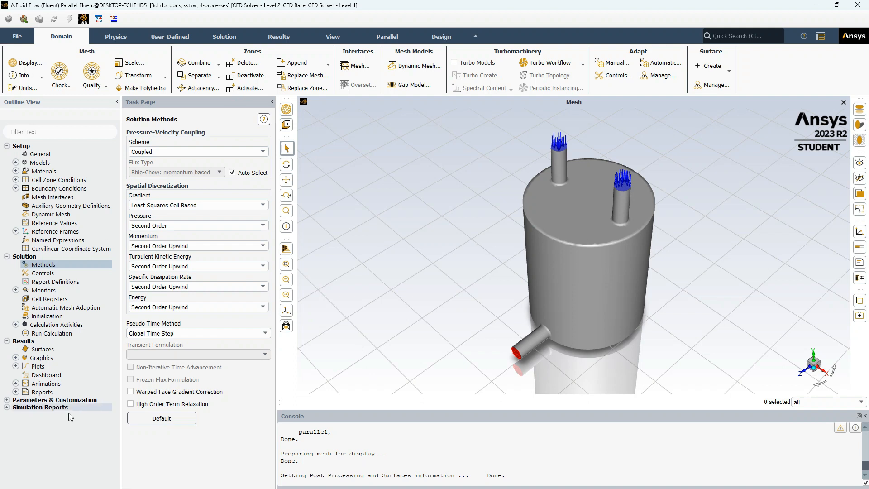
- Create a mass flow rate flux report named mass-flow-rate on the outlet, plotted but not written to a report file
{"action": "right_click", "coordinate": [64, 282]}
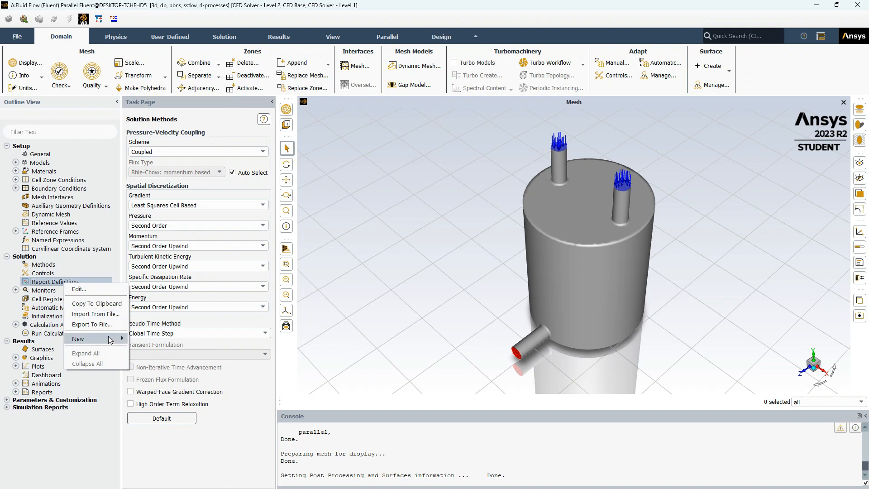
{"action": "mouse_move", "coordinate": [95, 339]}
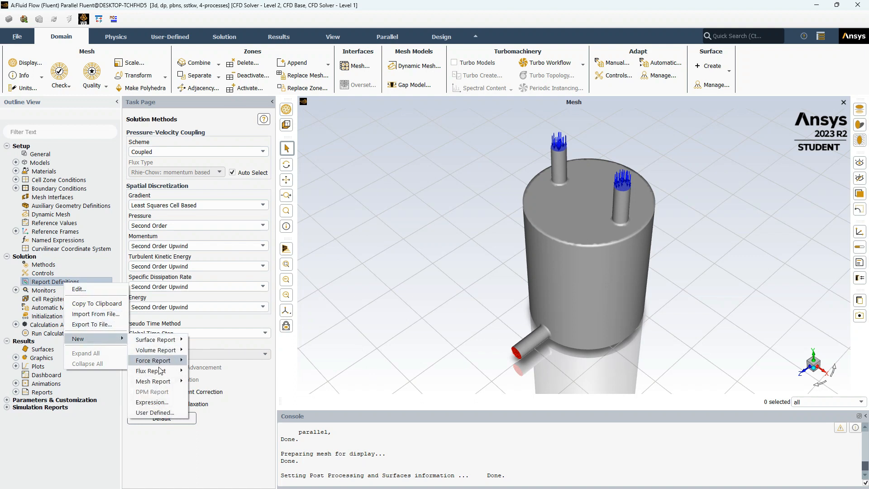
{"action": "mouse_move", "coordinate": [158, 372]}
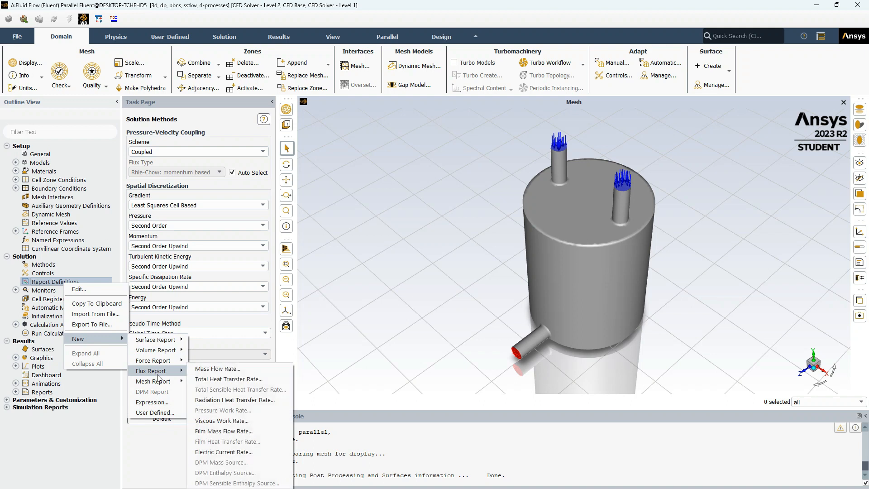
{"action": "left_click", "coordinate": [209, 370]}
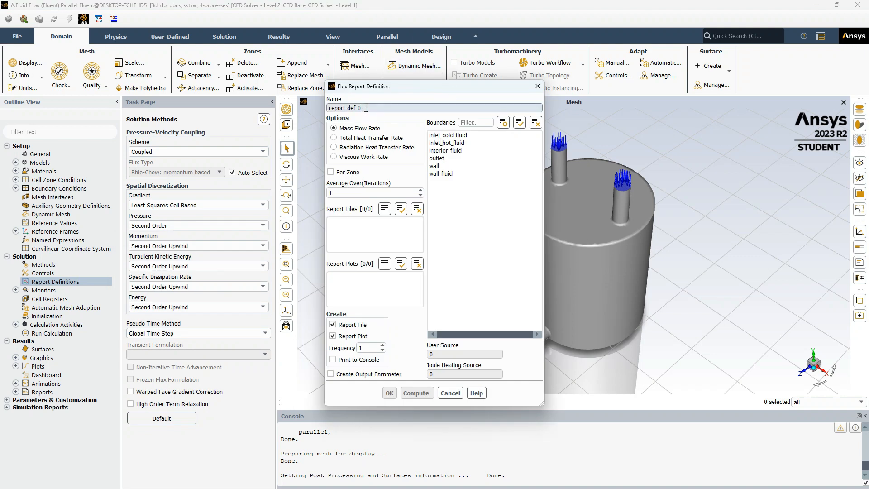
{"action": "left_click_drag", "start_coordinate": [366, 108], "coordinate": [319, 110]}
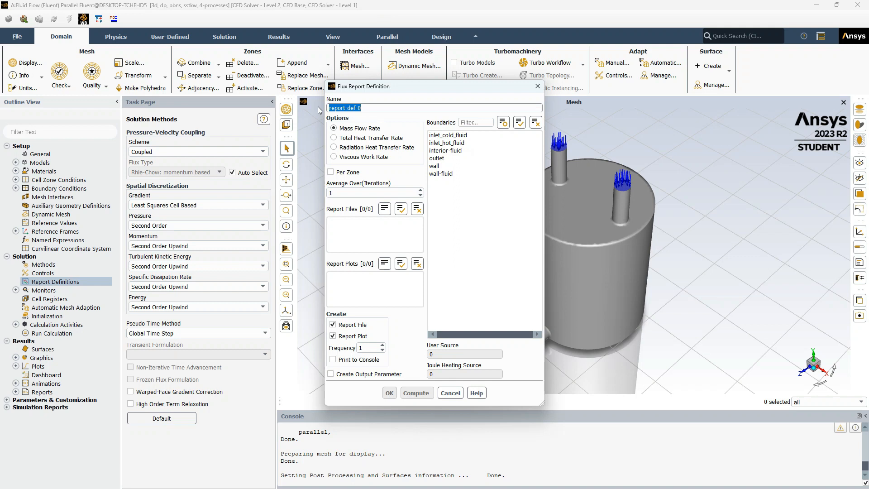
{"action": "type", "text": "mass-flow-rate"}
{"action": "left_click", "coordinate": [437, 158]}
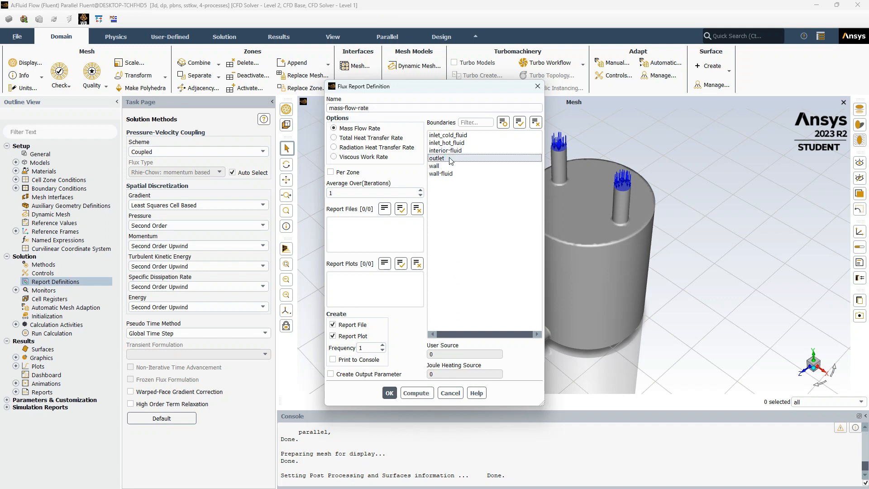
{"action": "left_click", "coordinate": [333, 326]}
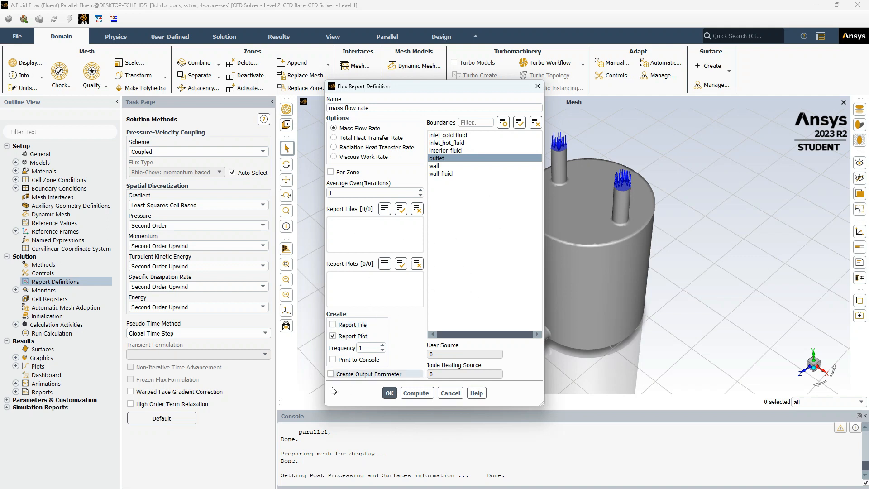
{"action": "left_click", "coordinate": [389, 393]}
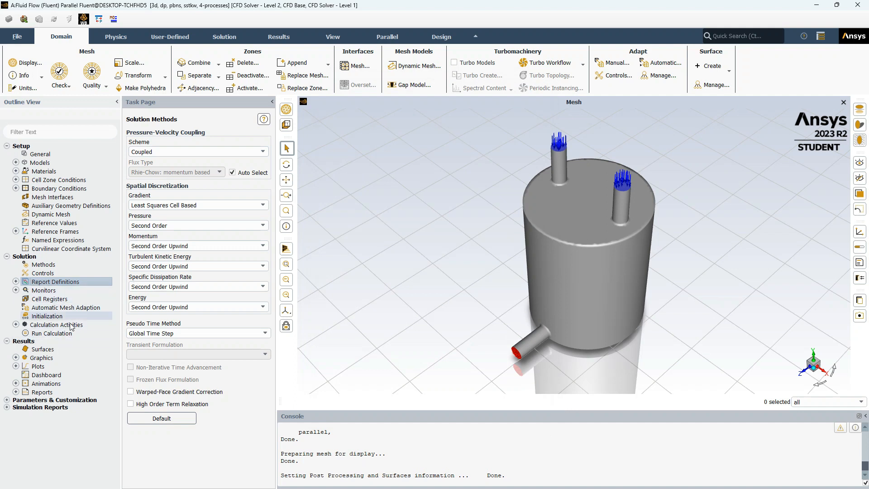
- Start a new area-weighted average surface report definition and name it outlet-temperature
{"action": "right_click", "coordinate": [80, 284]}
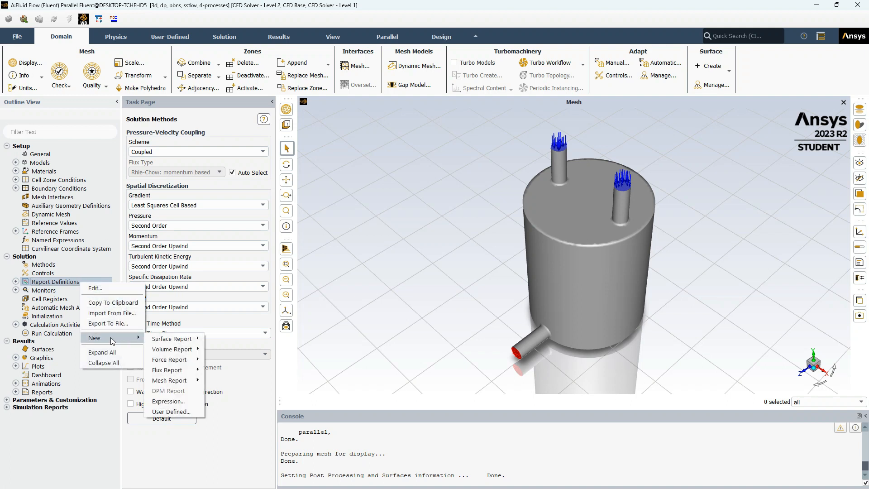
{"action": "mouse_move", "coordinate": [186, 342]}
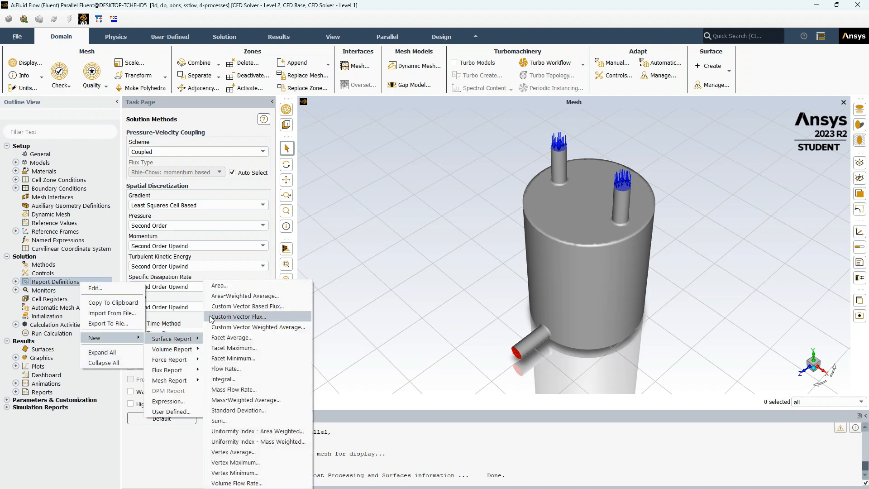
{"action": "left_click", "coordinate": [225, 297]}
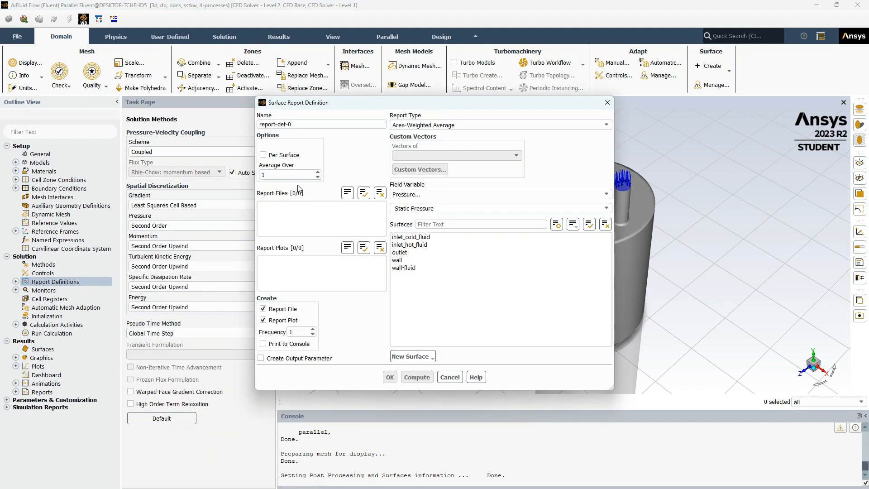
{"action": "double_click", "coordinate": [332, 123]}
{"action": "triple_click", "coordinate": [331, 123]}
{"action": "type", "text": "outlet-temperature"}
- Set the report to area-weighted average static temperature on the outlet, without a report file, and save it
{"action": "left_click", "coordinate": [448, 127]}
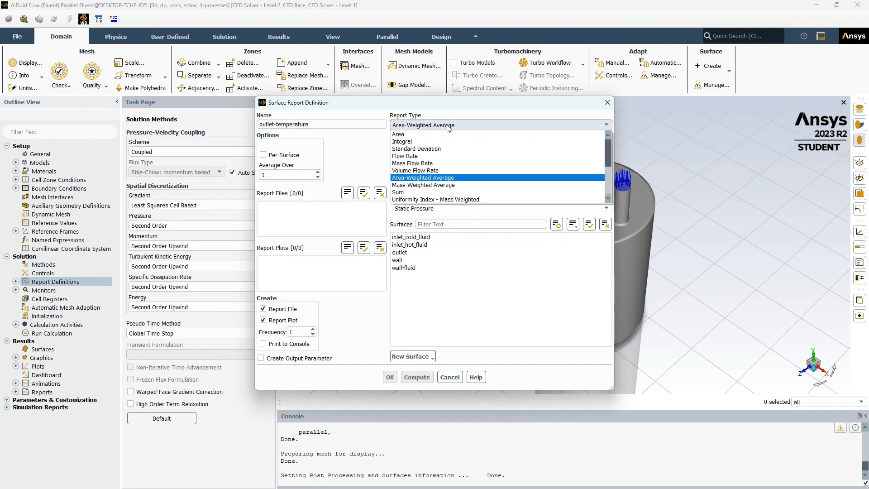
{"action": "left_click", "coordinate": [448, 179]}
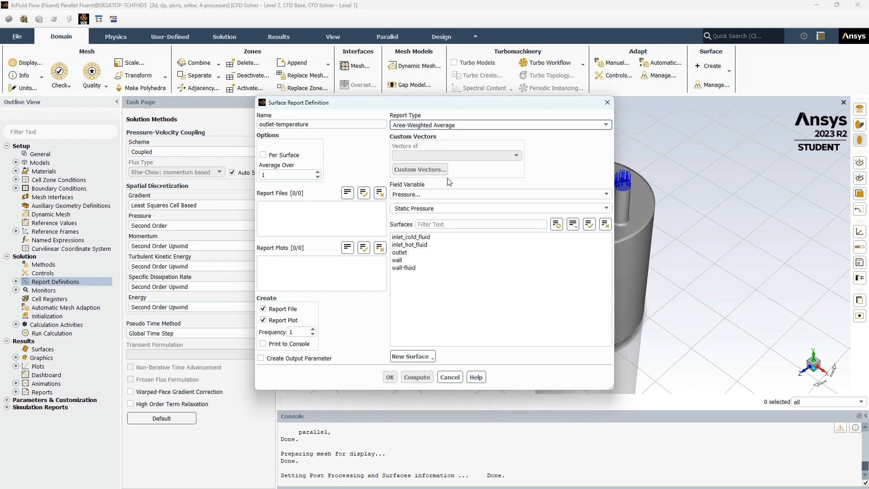
{"action": "left_click", "coordinate": [419, 252]}
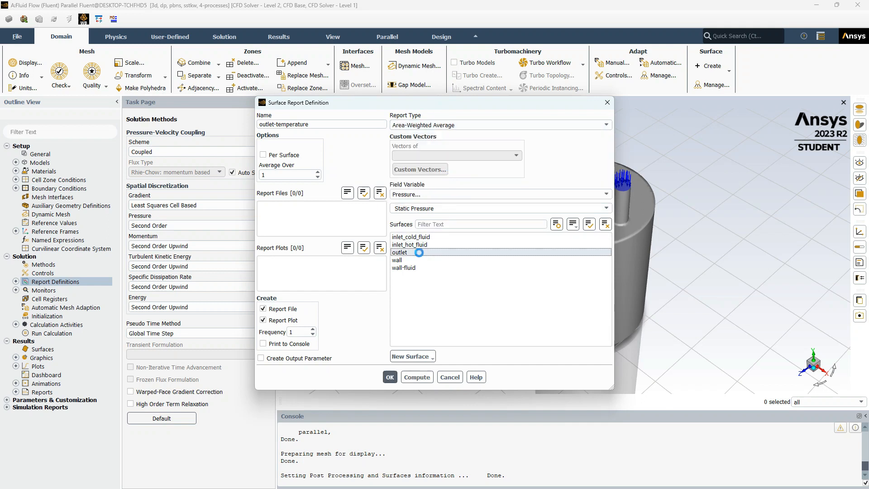
{"action": "left_click", "coordinate": [262, 309]}
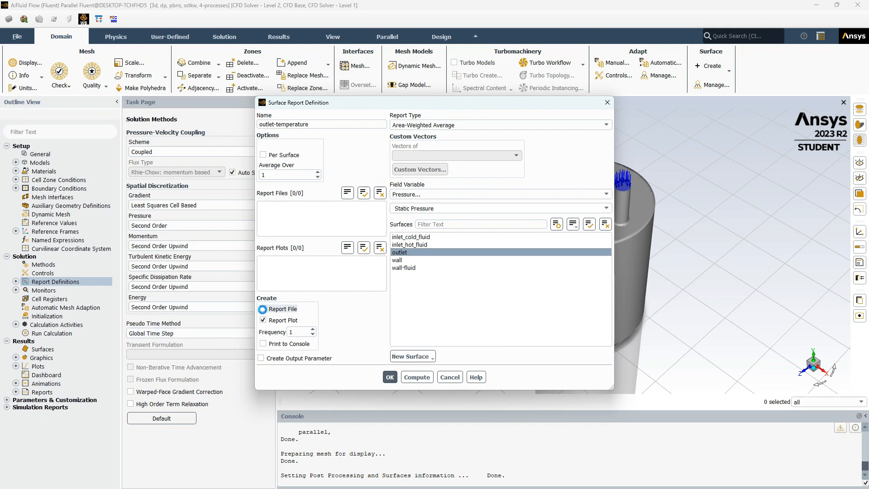
{"action": "left_click", "coordinate": [481, 194]}
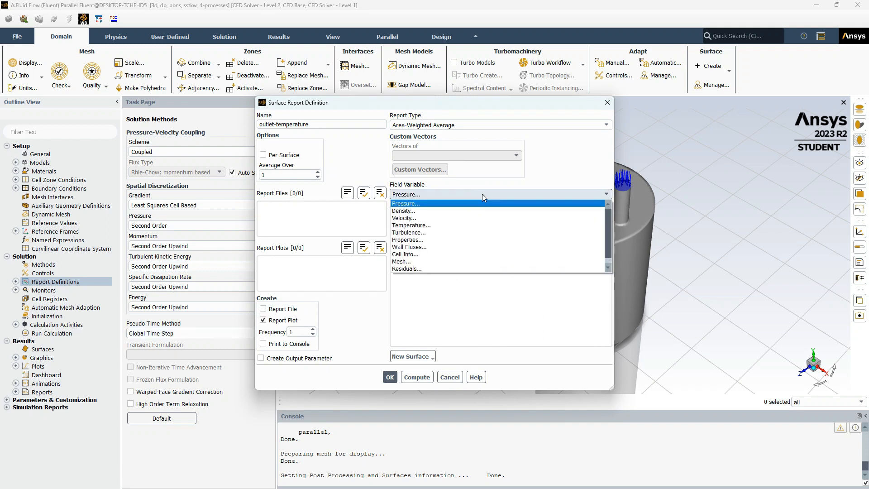
{"action": "left_click", "coordinate": [475, 225]}
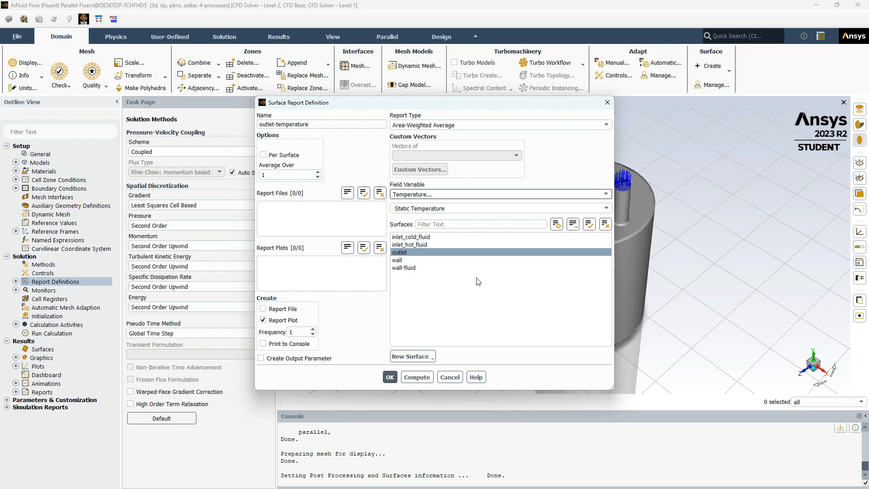
{"action": "left_click", "coordinate": [389, 377]}
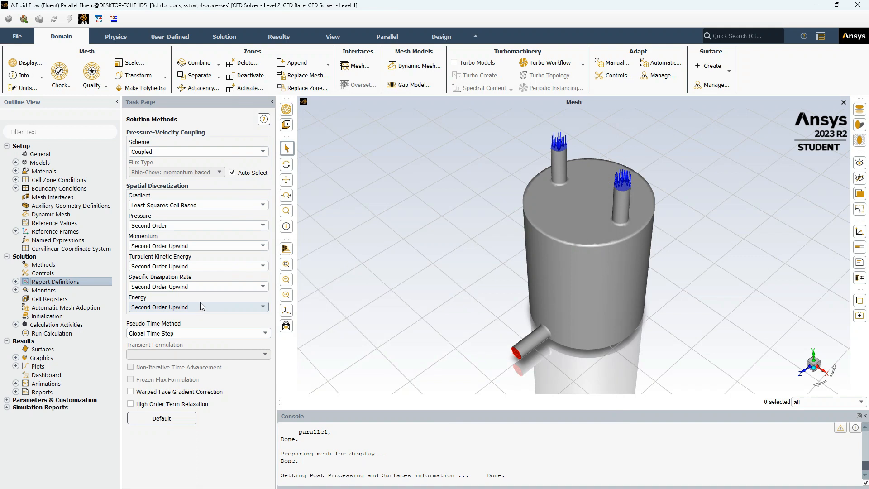
- Open the residual monitors and set the energy absolute criterion to 1e-05
{"action": "left_click", "coordinate": [16, 290]}
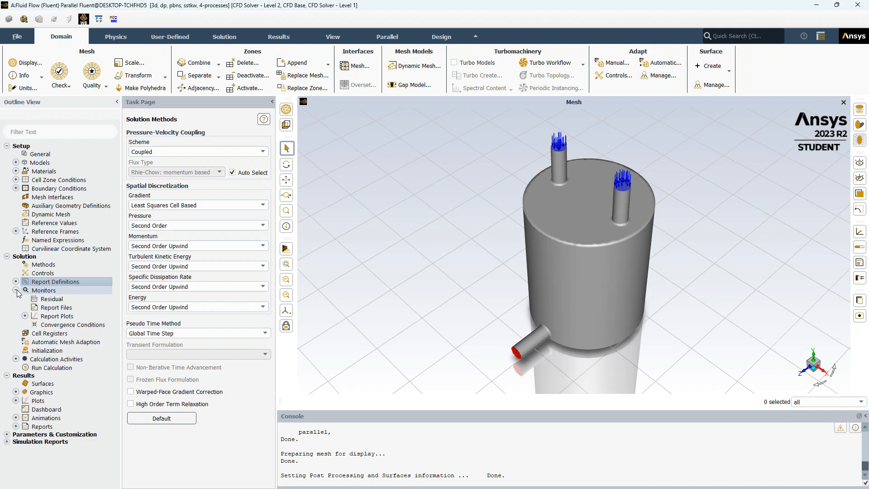
{"action": "left_click", "coordinate": [67, 302]}
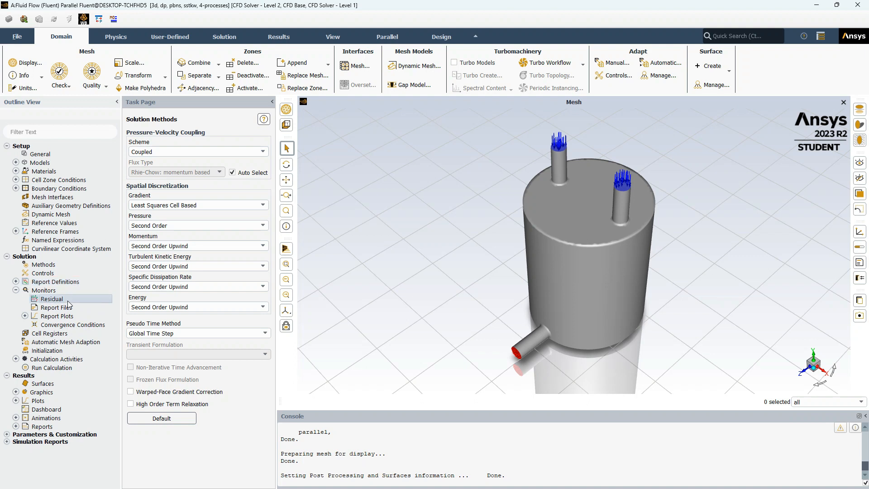
{"action": "double_click", "coordinate": [67, 301]}
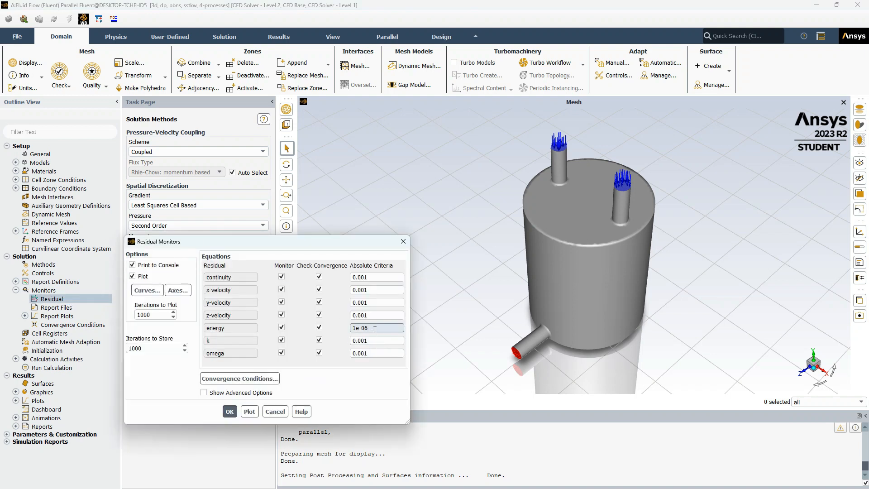
{"action": "key", "text": "BackSpace"}
{"action": "type", "text": "5"}
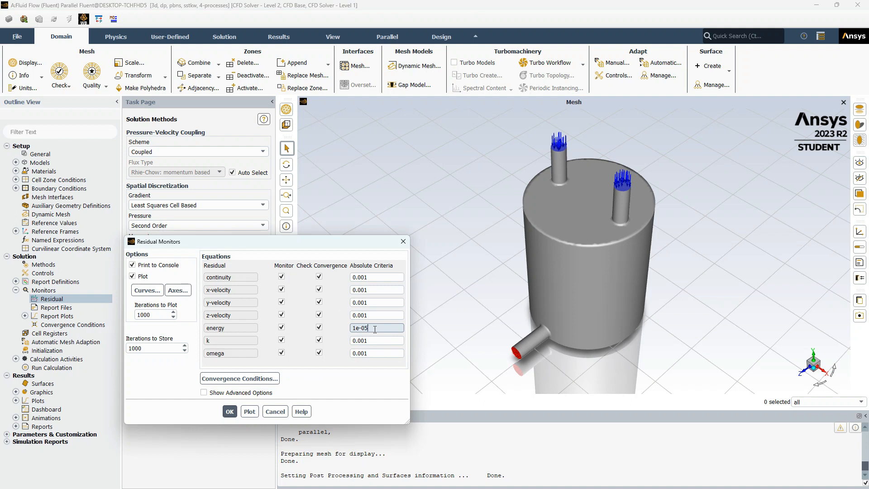
{"action": "left_click", "coordinate": [230, 412]}
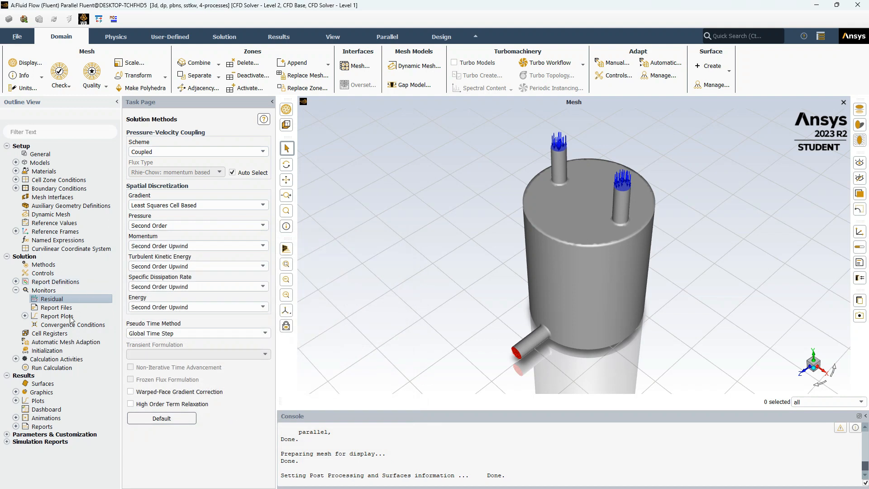
- Initialize the solution with hybrid initialization
{"action": "left_click", "coordinate": [71, 350]}
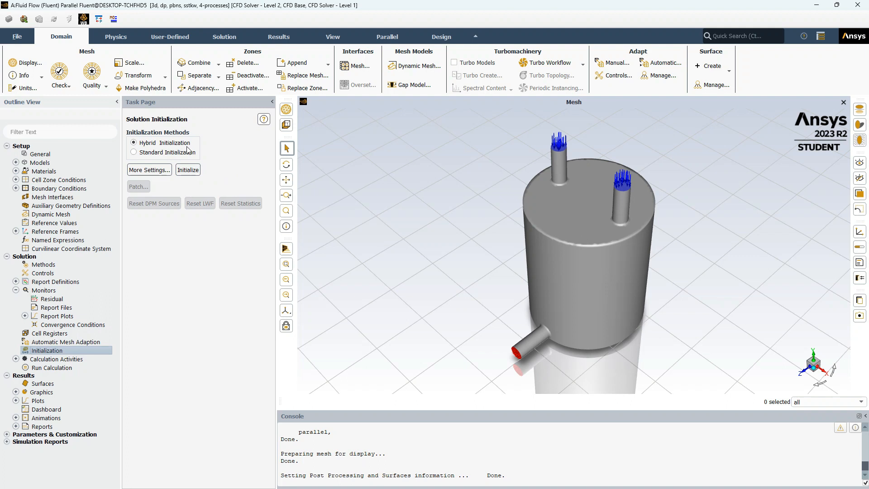
{"action": "left_click", "coordinate": [187, 170]}
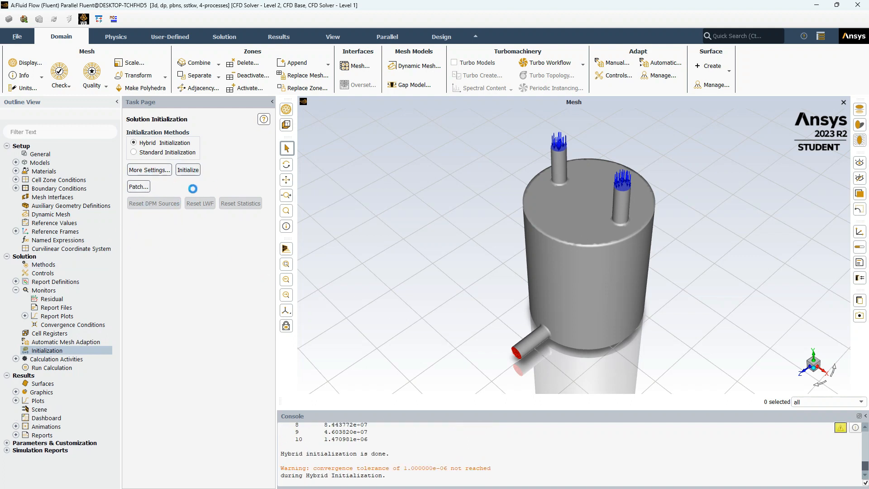
- Set the number of iterations to 2000 and start the calculation
{"action": "left_click", "coordinate": [79, 366]}
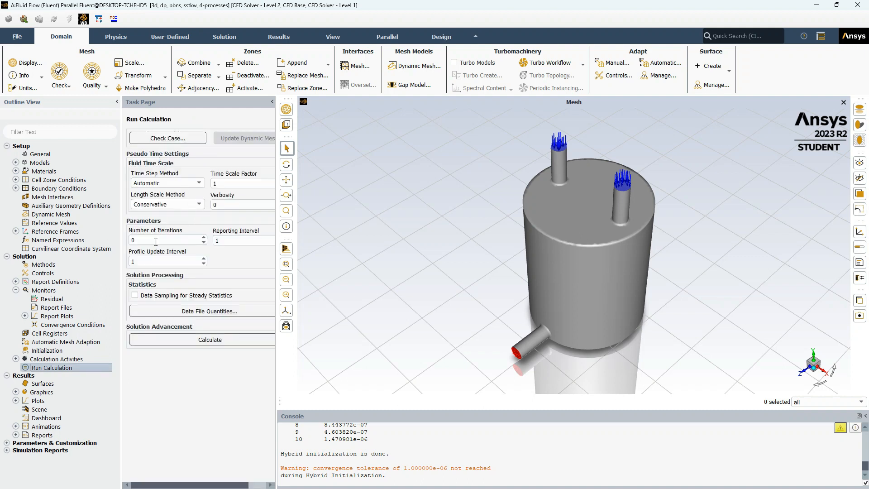
{"action": "left_click", "coordinate": [152, 242]}
{"action": "double_click", "coordinate": [134, 241]}
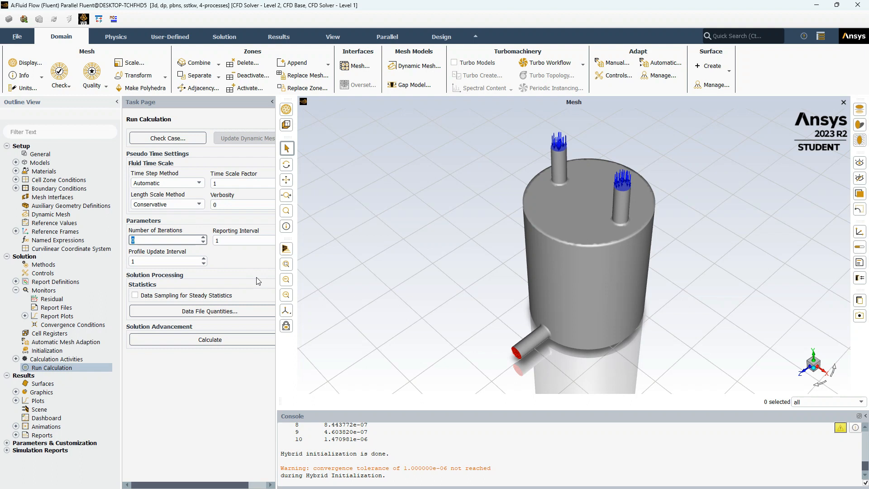
{"action": "key", "text": "BackSpace"}
{"action": "type", "text": "2000"}
{"action": "left_click", "coordinate": [225, 342]}
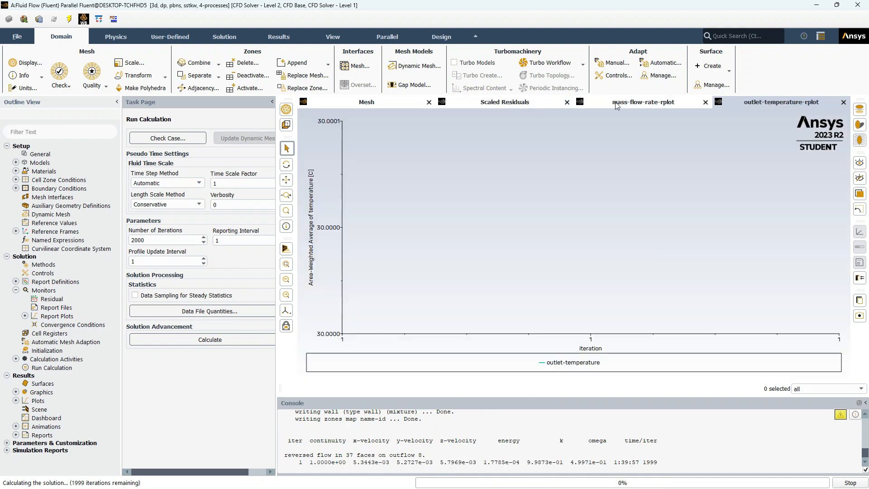
- Switch between the residual and report plot tabs to monitor the running calculation
{"action": "left_click", "coordinate": [644, 105]}
{"action": "left_click", "coordinate": [736, 108]}
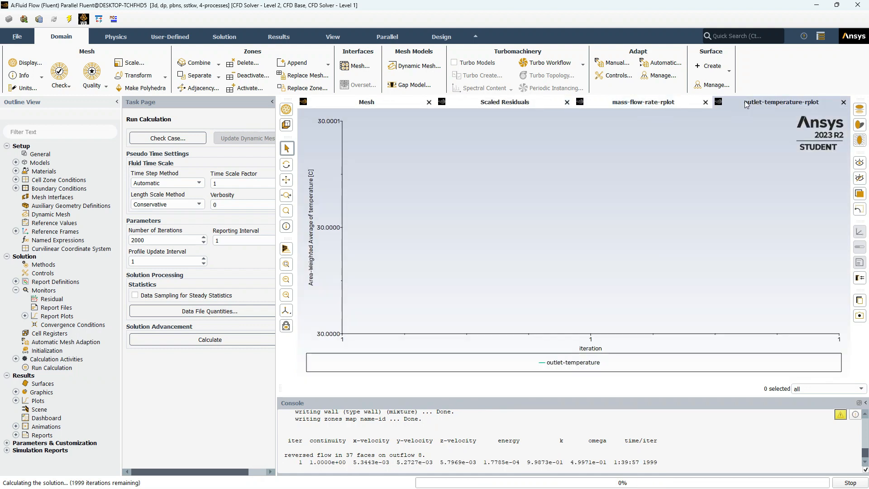
{"action": "left_click", "coordinate": [498, 107]}
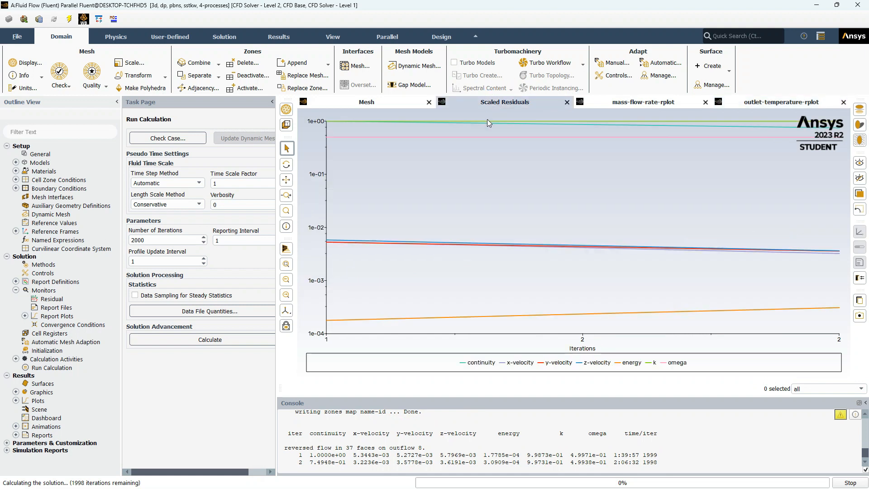
{"action": "left_click", "coordinate": [627, 104]}
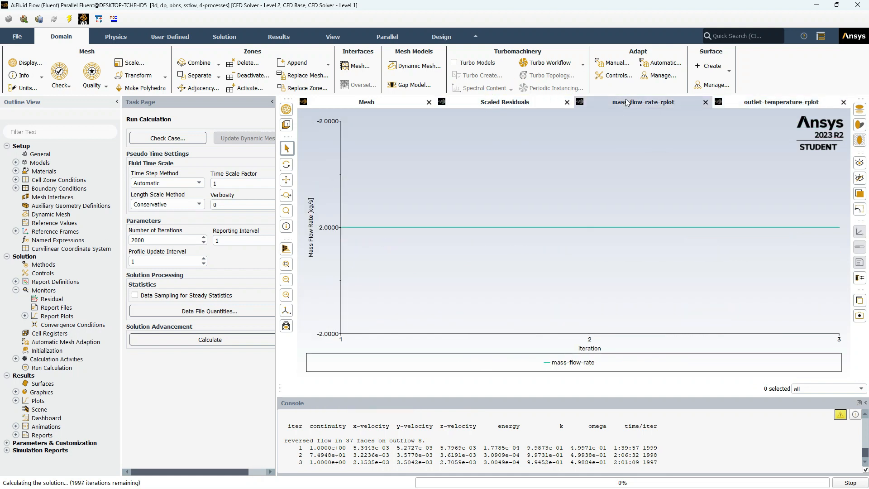
{"action": "left_click", "coordinate": [753, 103]}
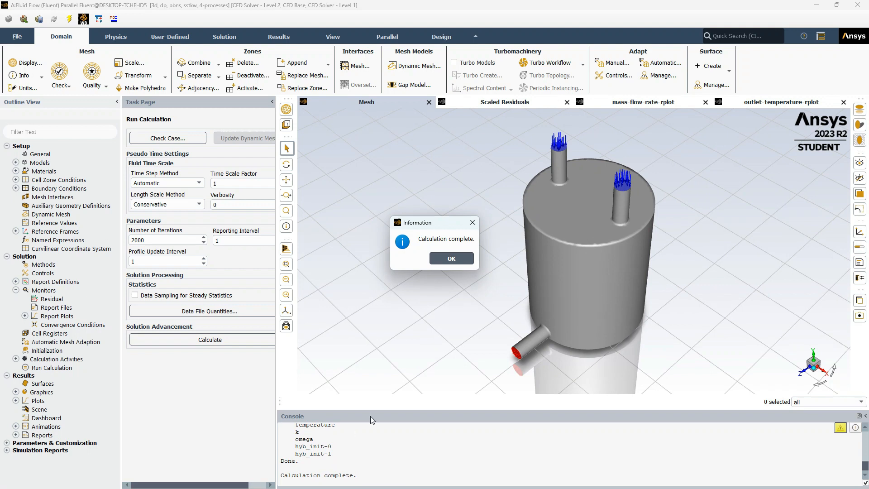
- Dismiss the completion message and review the outlet temperature, mass flow rate and residual plots
{"action": "left_click", "coordinate": [453, 258]}
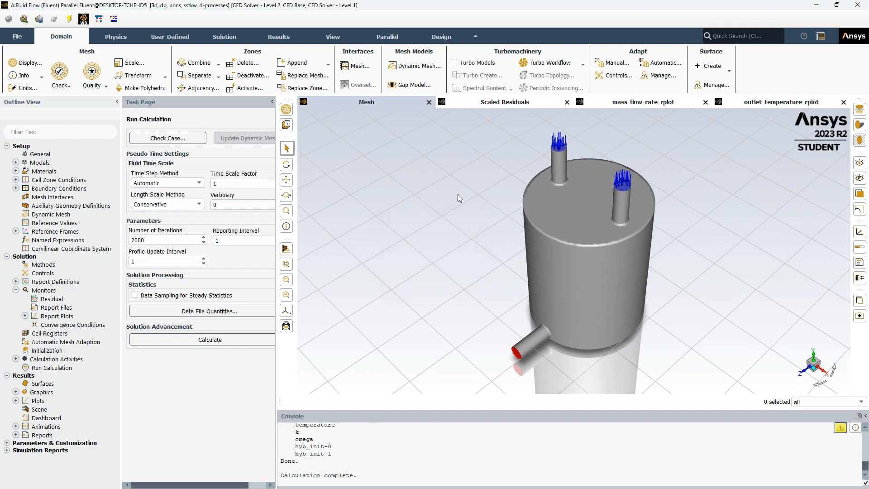
{"action": "left_click", "coordinate": [791, 103]}
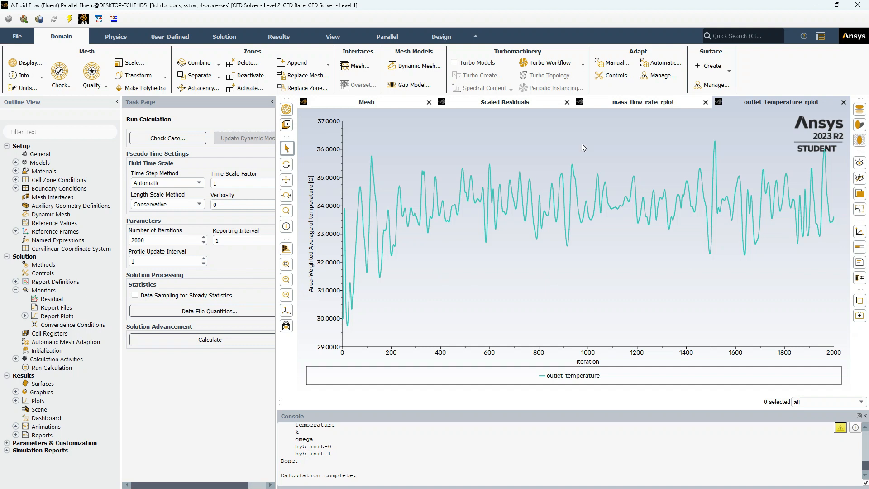
{"action": "left_click", "coordinate": [630, 105]}
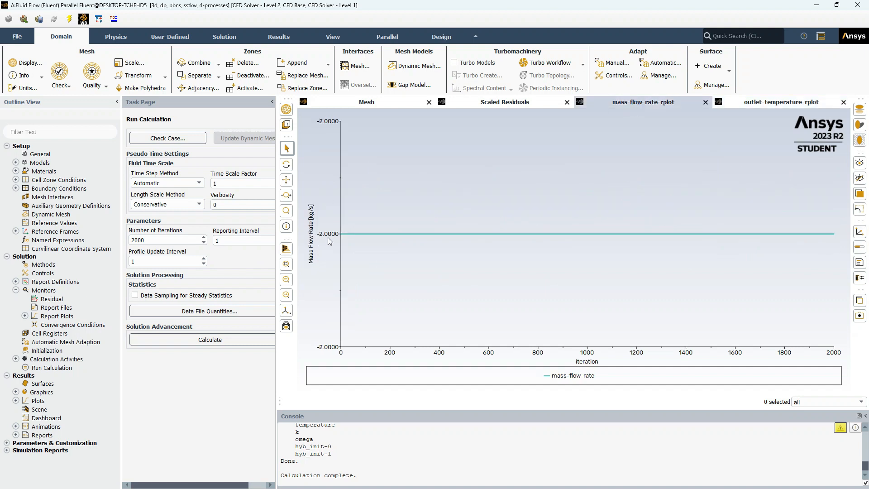
{"action": "left_click", "coordinate": [504, 103]}
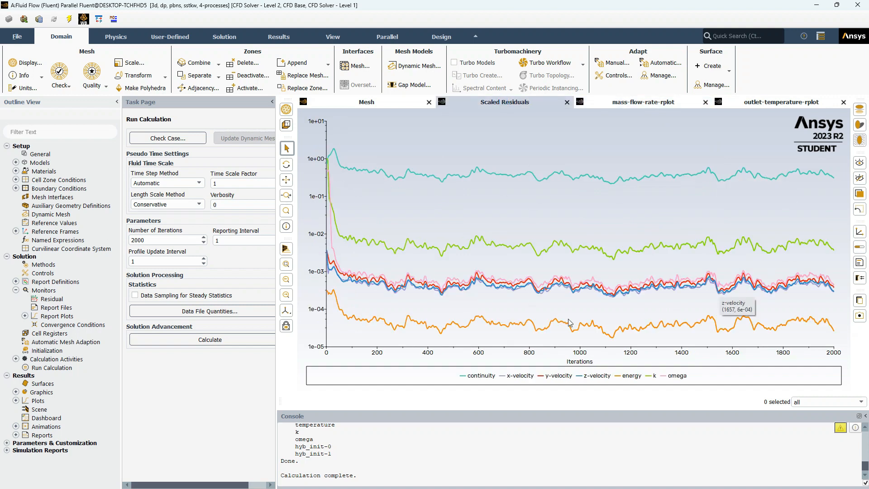
{"action": "left_click", "coordinate": [772, 104]}
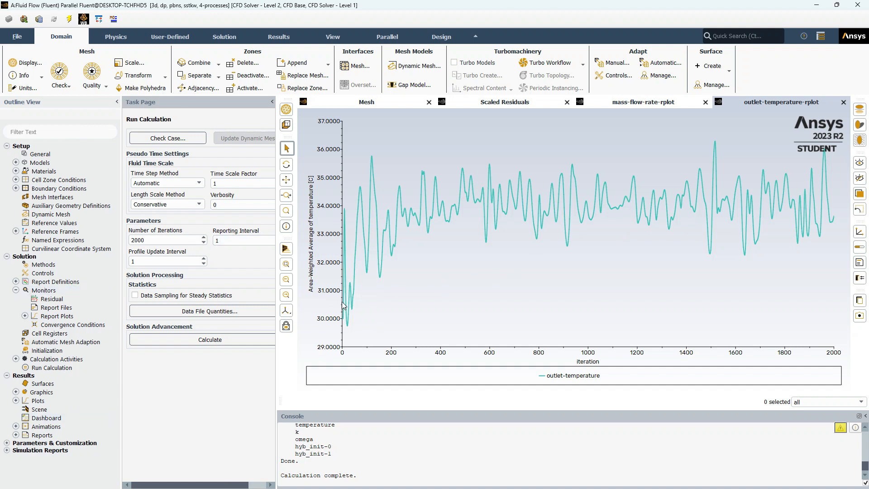
- Create a new contour and set its colormap to the field-temperature scheme
{"action": "left_click", "coordinate": [16, 392]}
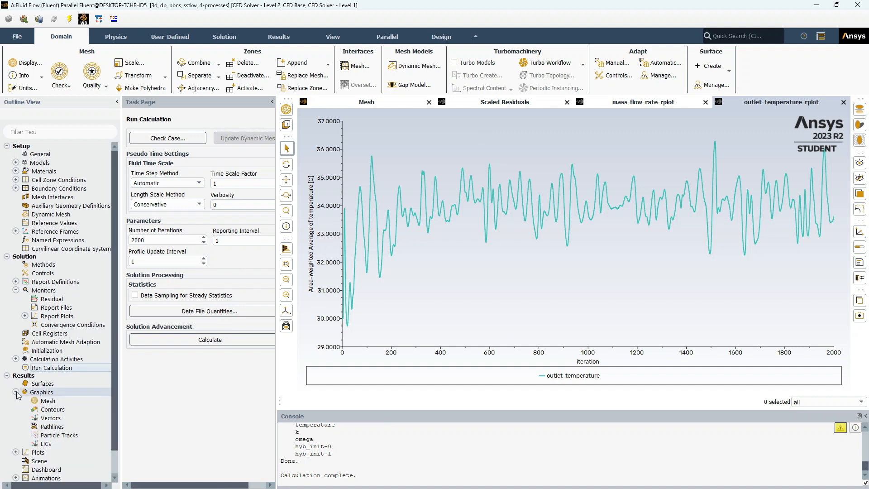
{"action": "left_click", "coordinate": [72, 409]}
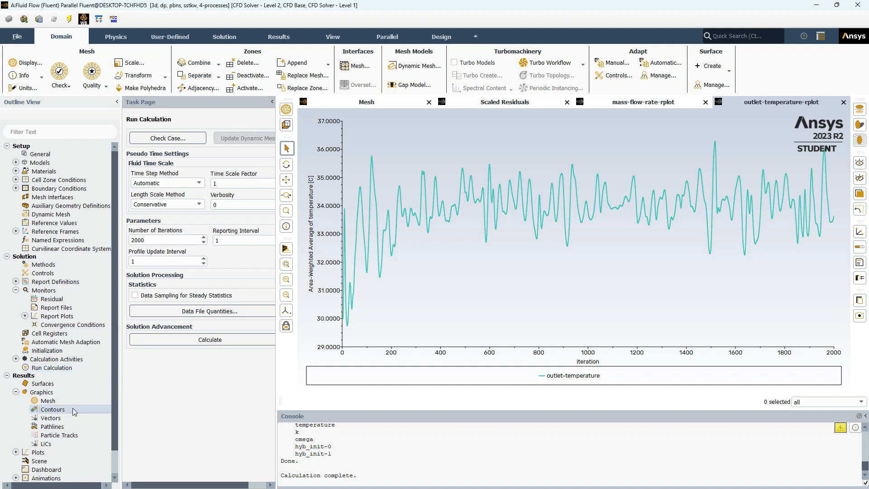
{"action": "right_click", "coordinate": [73, 409]}
{"action": "left_click", "coordinate": [90, 413]}
{"action": "left_click_drag", "start_coordinate": [194, 241], "coordinate": [248, 155]}
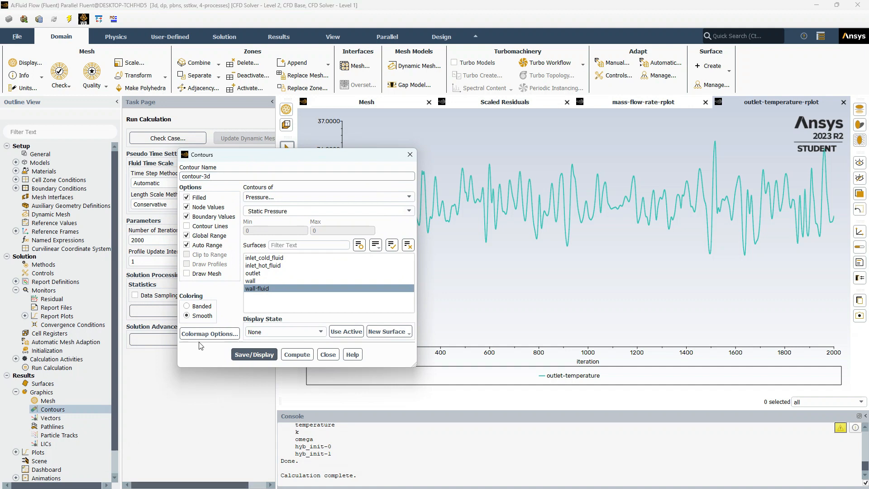
{"action": "left_click", "coordinate": [210, 334]}
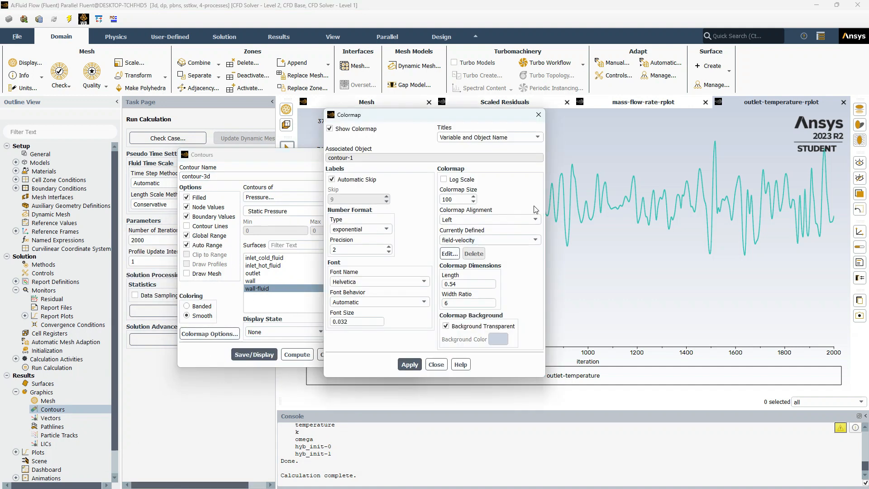
{"action": "left_click", "coordinate": [515, 239]}
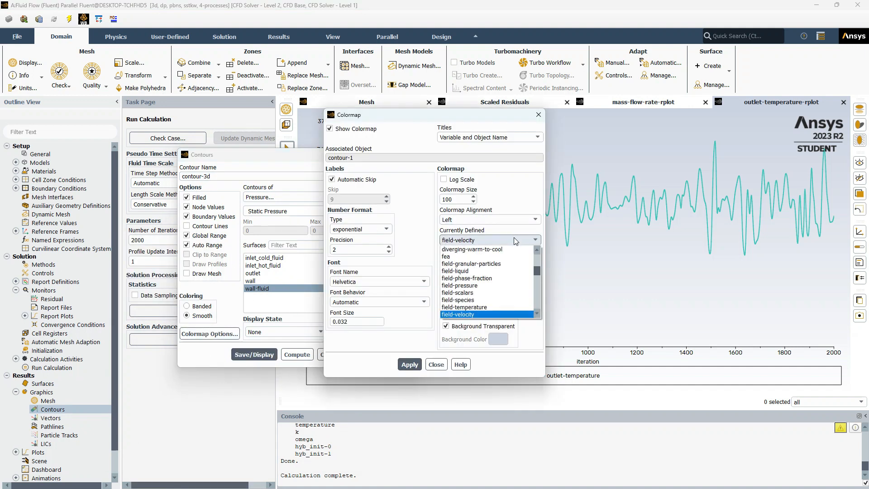
{"action": "left_click", "coordinate": [491, 307]}
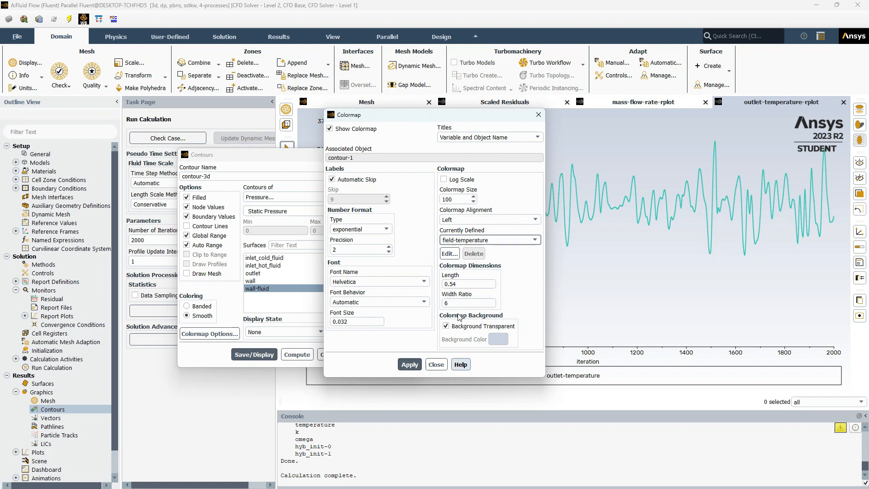
{"action": "left_click", "coordinate": [410, 364]}
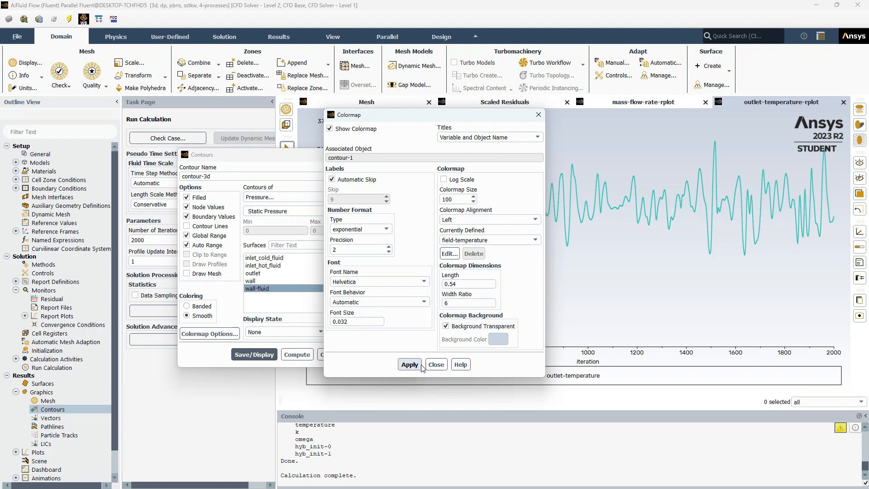
{"action": "left_click", "coordinate": [436, 364]}
- Display static temperature contours on all surfaces and close the contour dialog
{"action": "left_click_drag", "start_coordinate": [314, 297], "coordinate": [319, 258]}
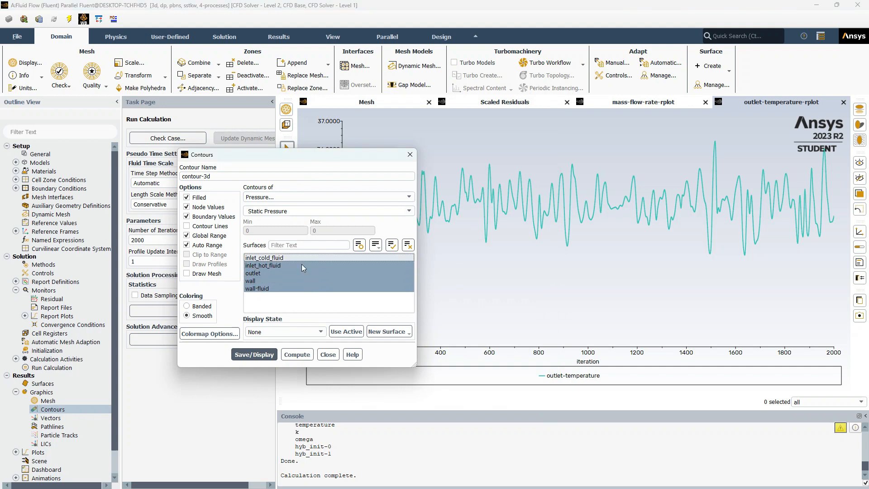
{"action": "left_click", "coordinate": [322, 196]}
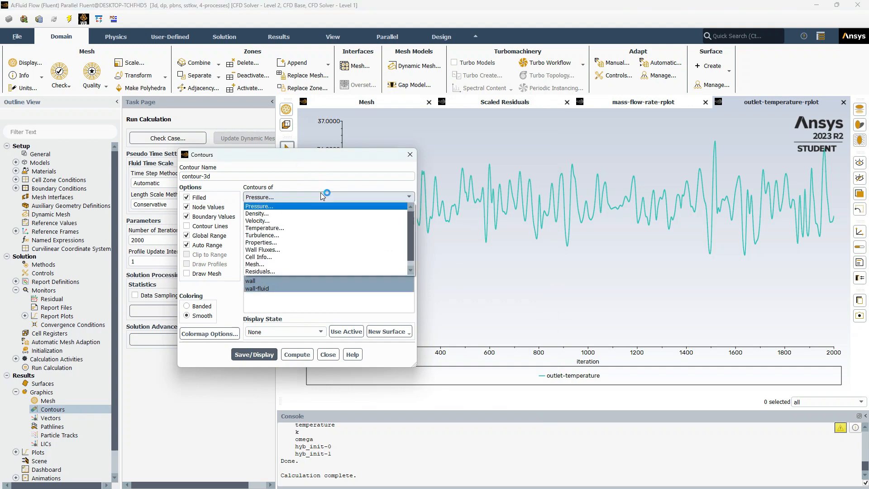
{"action": "left_click", "coordinate": [323, 227]}
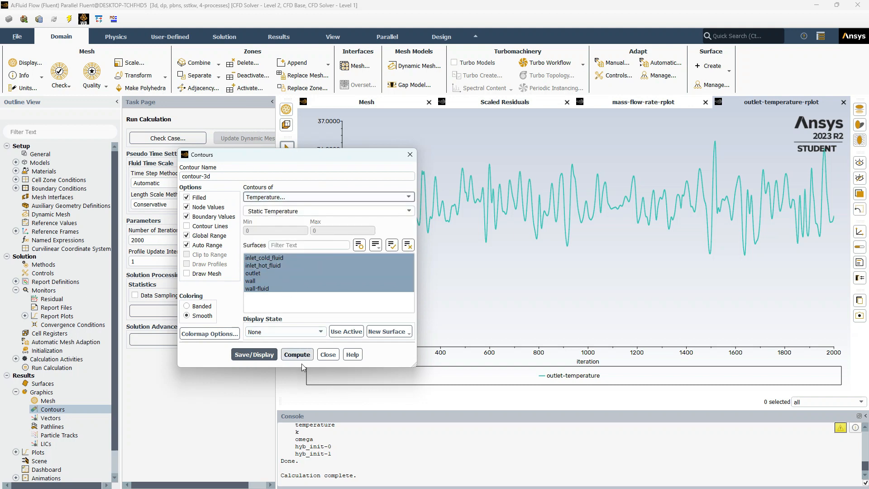
{"action": "left_click", "coordinate": [265, 356]}
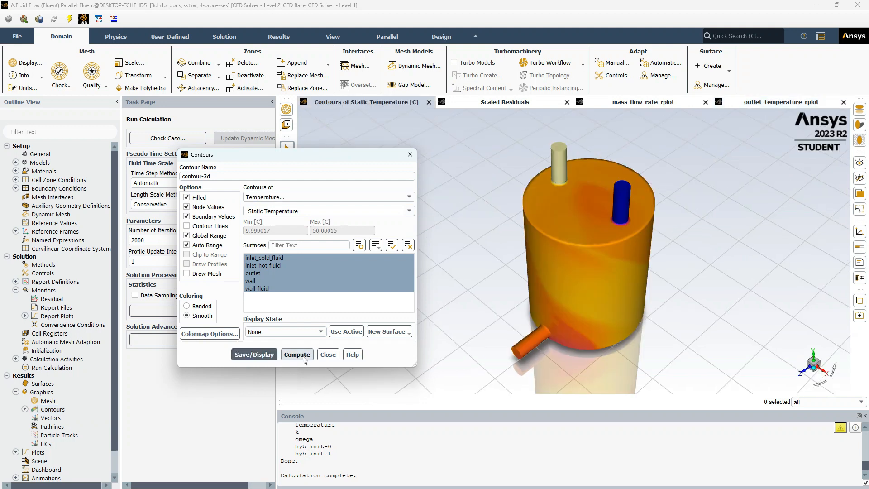
{"action": "left_click", "coordinate": [329, 355]}
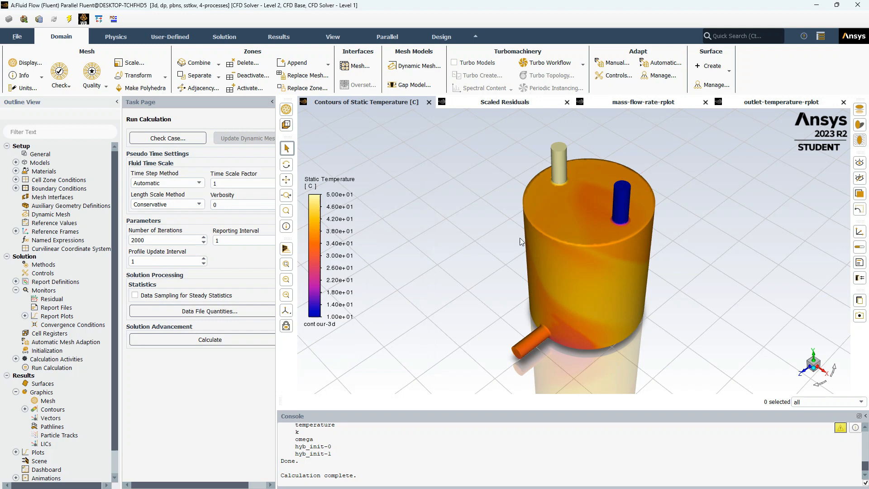
- Zoom in and out to inspect the temperature contours on the tank
{"action": "scroll", "coordinate": [565, 362], "scroll_direction": "up", "scroll_amount": 5}
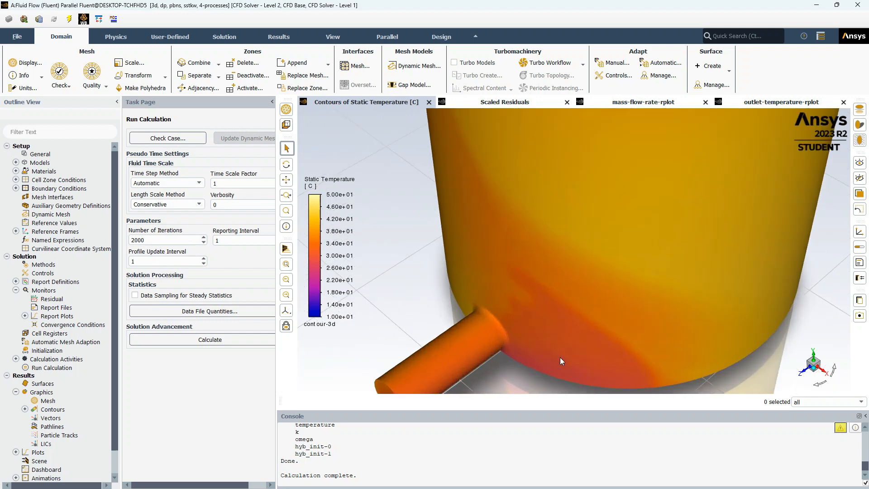
{"action": "scroll", "coordinate": [561, 357], "scroll_direction": "down", "scroll_amount": 5}
{"action": "scroll", "coordinate": [572, 228], "scroll_direction": "up", "scroll_amount": 4}
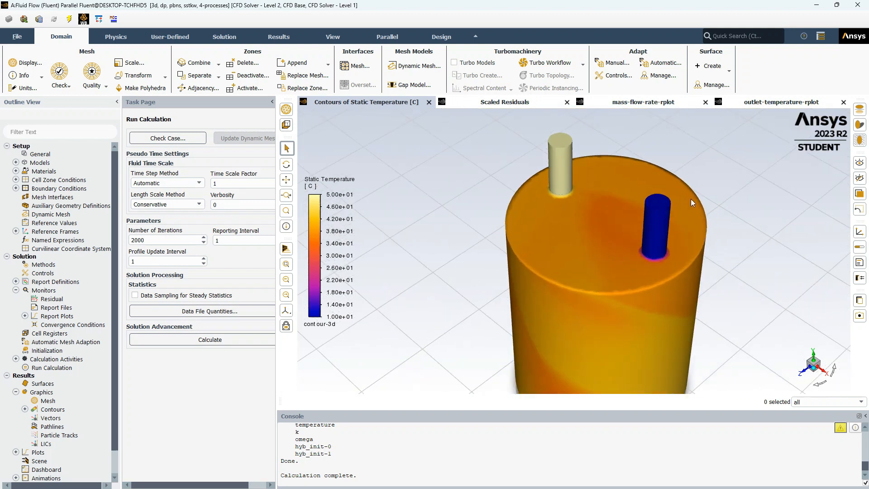
{"action": "scroll", "coordinate": [512, 225], "scroll_direction": "down", "scroll_amount": 6}
{"action": "scroll", "coordinate": [544, 341], "scroll_direction": "up", "scroll_amount": 5}
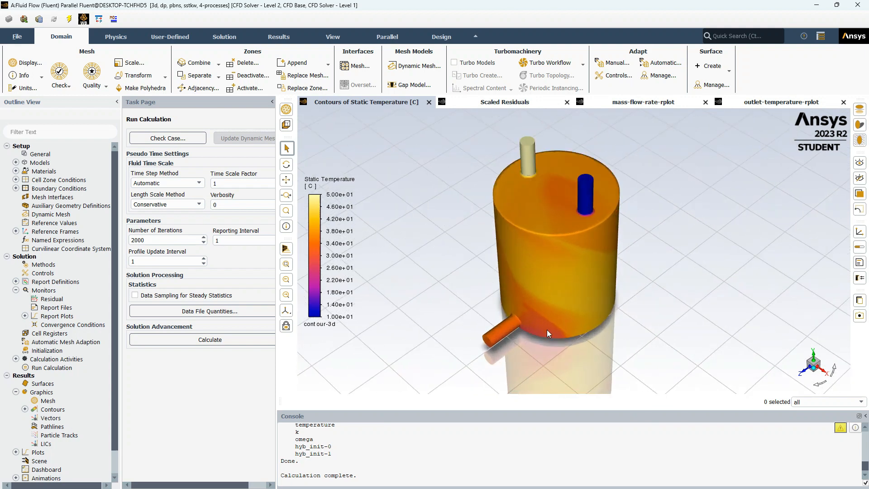
{"action": "scroll", "coordinate": [553, 315], "scroll_direction": "down", "scroll_amount": 6}
{"action": "scroll", "coordinate": [564, 216], "scroll_direction": "up", "scroll_amount": 4}
{"action": "scroll", "coordinate": [536, 278], "scroll_direction": "down", "scroll_amount": 4}
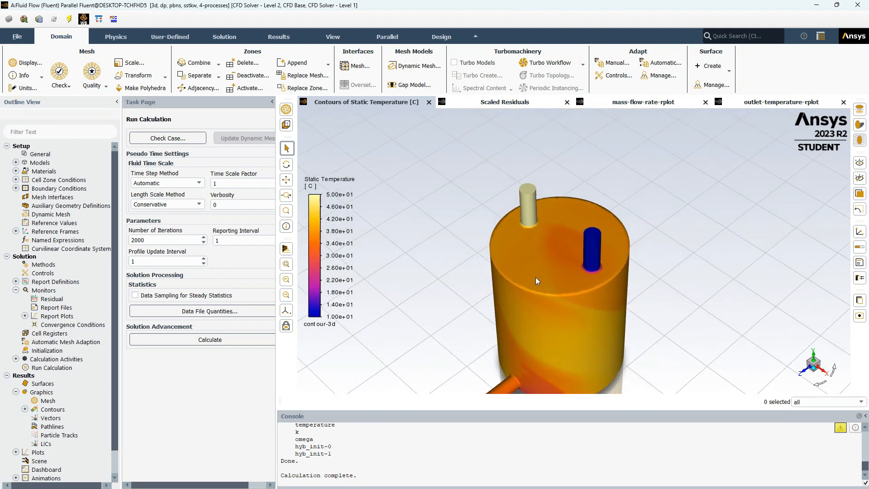
{"action": "scroll", "coordinate": [562, 380], "scroll_direction": "up", "scroll_amount": 5}
{"action": "scroll", "coordinate": [542, 303], "scroll_direction": "down", "scroll_amount": 4}
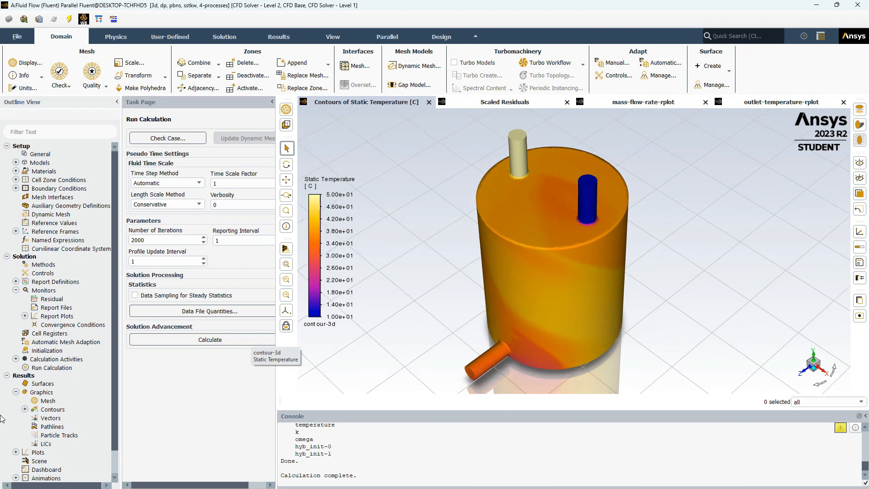
- Start another new contour and create an XY plane surface at Z = 0 m
{"action": "right_click", "coordinate": [52, 411]}
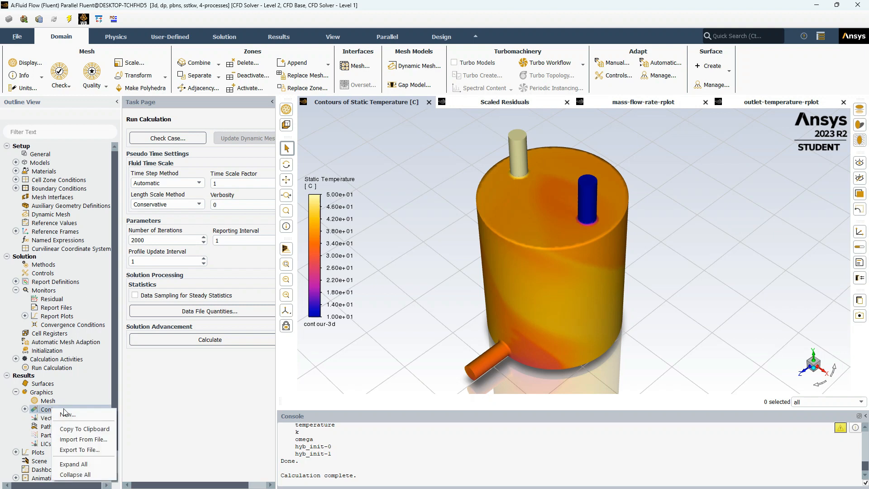
{"action": "left_click", "coordinate": [87, 415]}
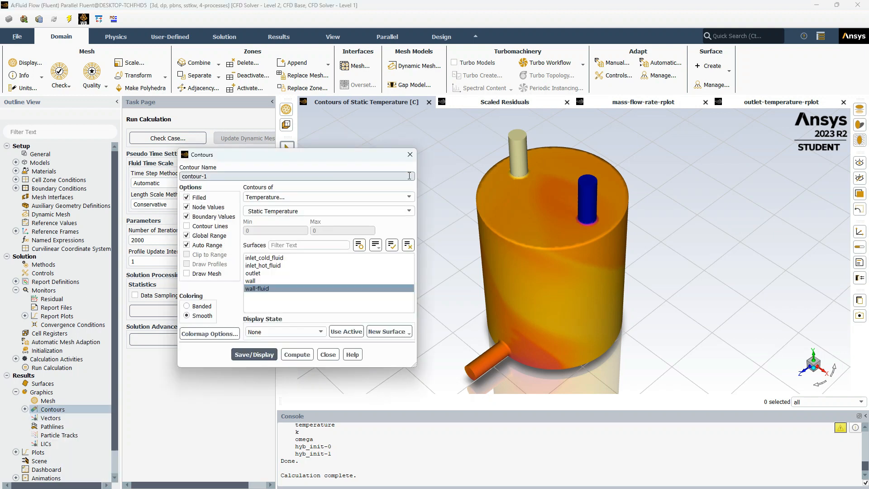
{"action": "left_click", "coordinate": [384, 333]}
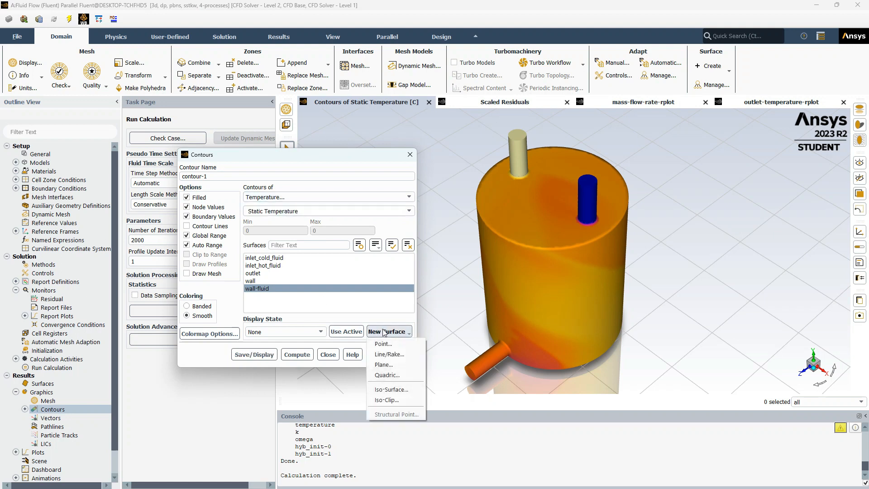
{"action": "left_click", "coordinate": [381, 364]}
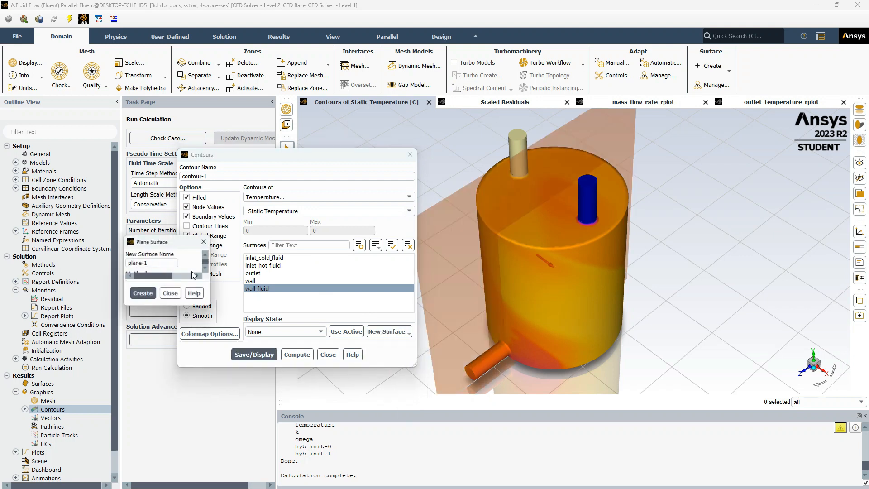
{"action": "left_click", "coordinate": [163, 286]}
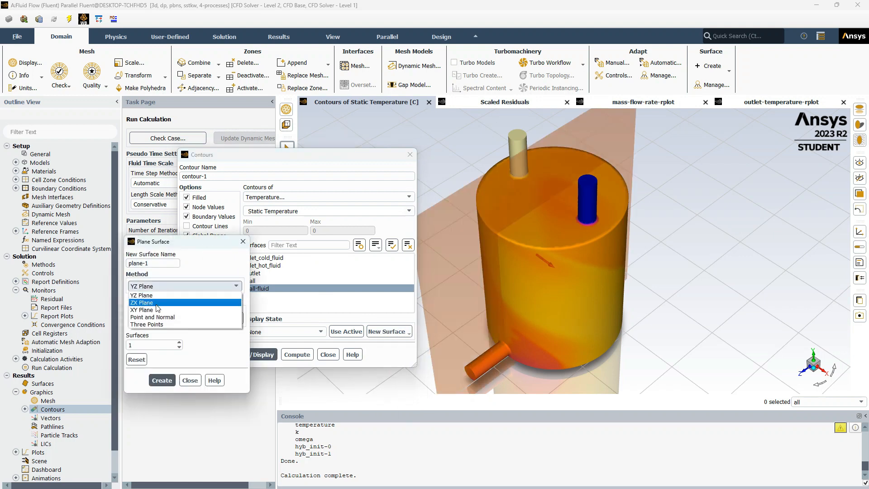
{"action": "left_click", "coordinate": [155, 310]}
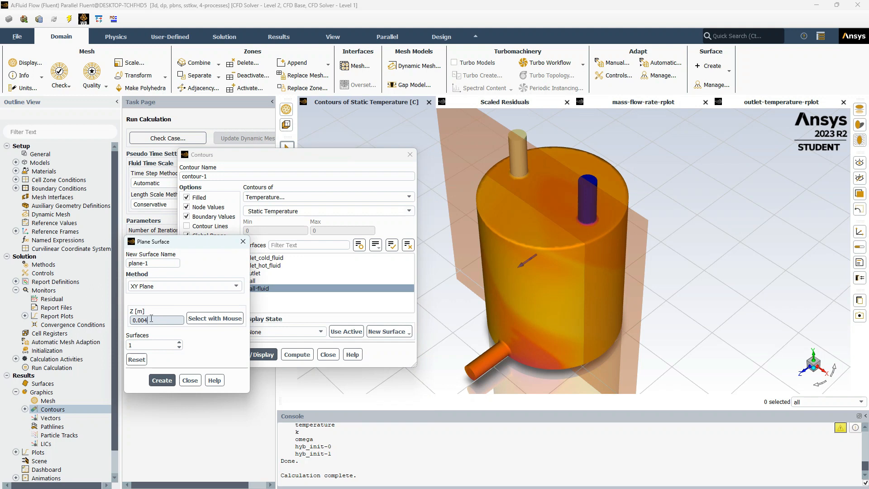
{"action": "double_click", "coordinate": [151, 318]}
{"action": "type", "text": "0"}
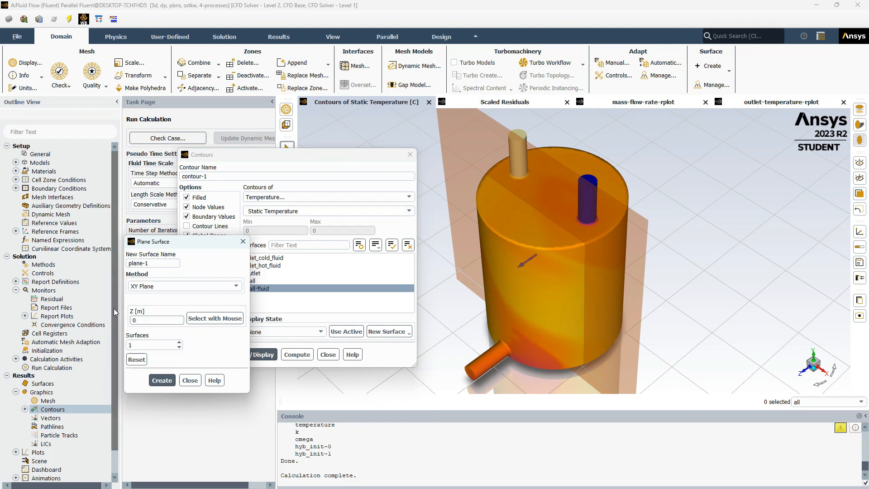
{"action": "left_click", "coordinate": [154, 383]}
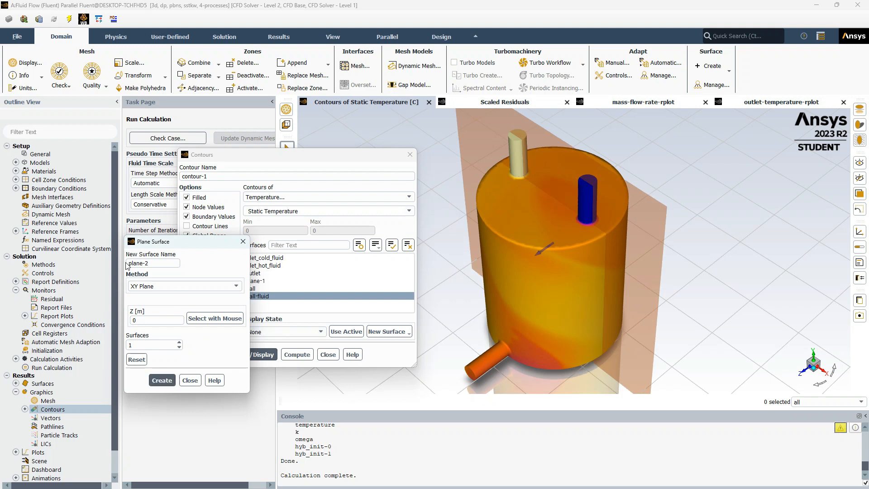
- Create a YZ plane surface at X = 0 m and close the plane surface dialog
{"action": "left_click", "coordinate": [175, 290]}
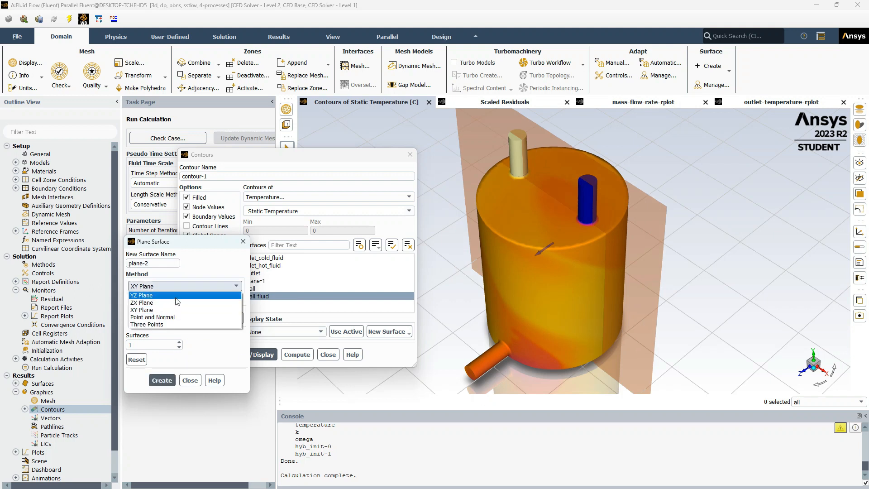
{"action": "left_click", "coordinate": [142, 295]}
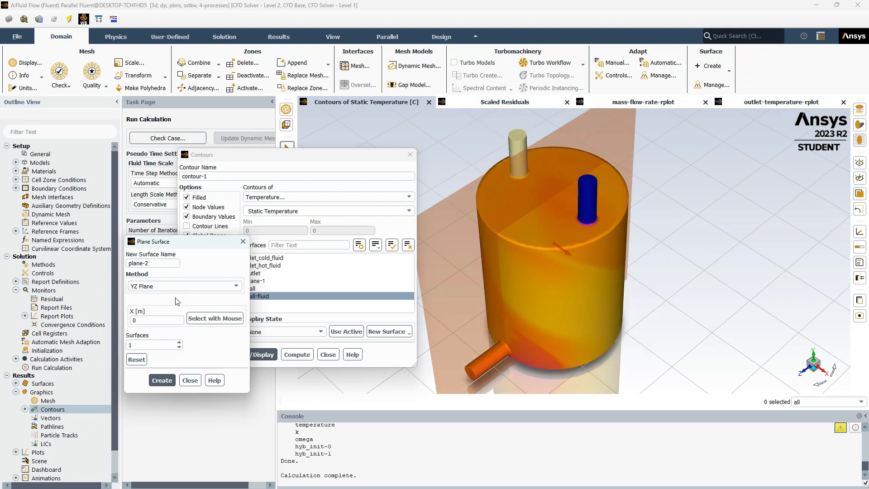
{"action": "left_click", "coordinate": [163, 381]}
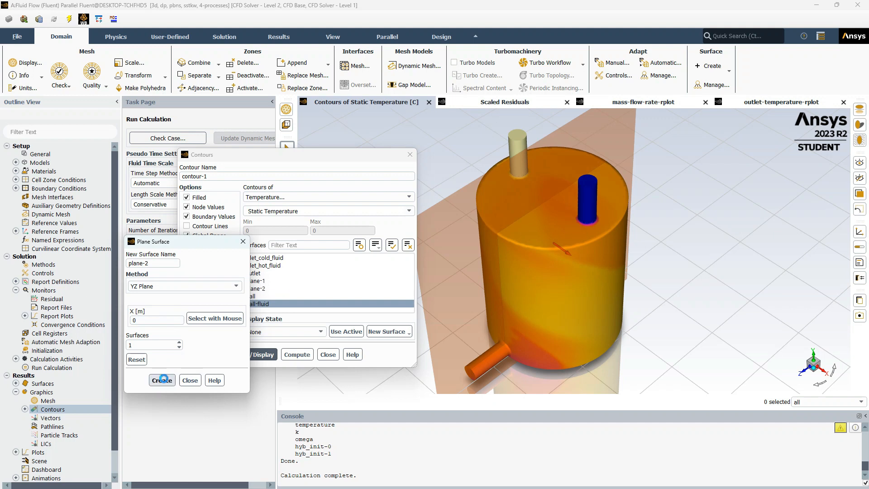
{"action": "left_click", "coordinate": [190, 381]}
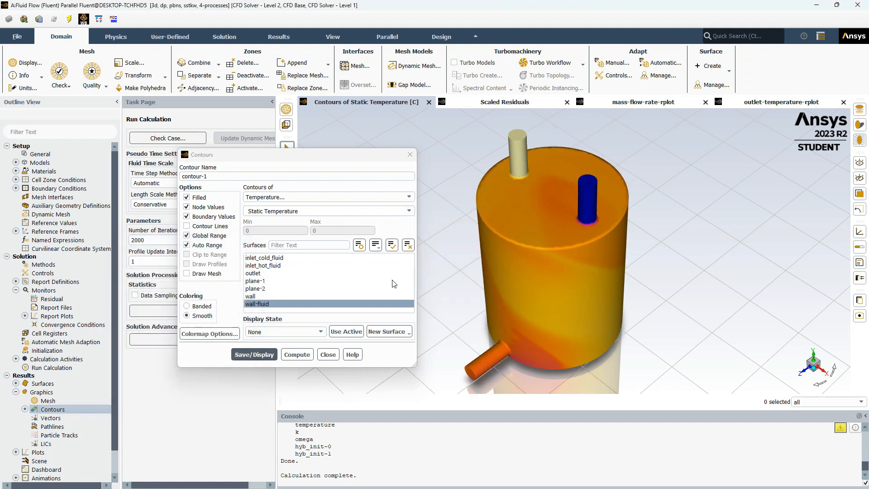
- Select plane-1 and plane-2 instead of wall-fluid as contour surfaces and apply the field-temperature colormap
{"action": "left_click", "coordinate": [302, 282]}
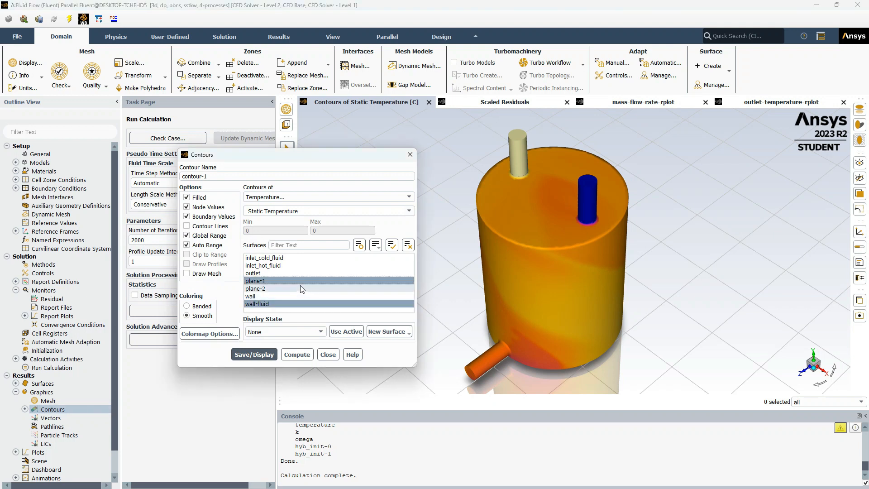
{"action": "left_click", "coordinate": [302, 289]}
{"action": "left_click", "coordinate": [300, 304]}
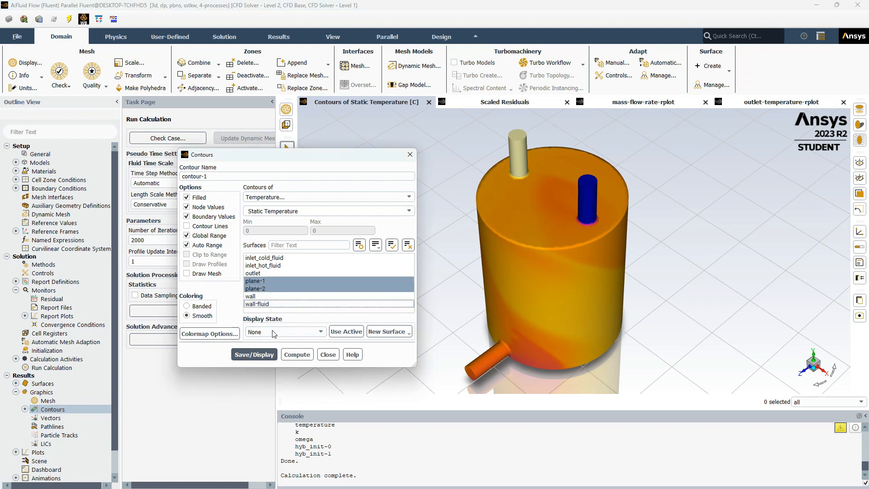
{"action": "left_click", "coordinate": [211, 334]}
{"action": "left_click", "coordinate": [481, 240]}
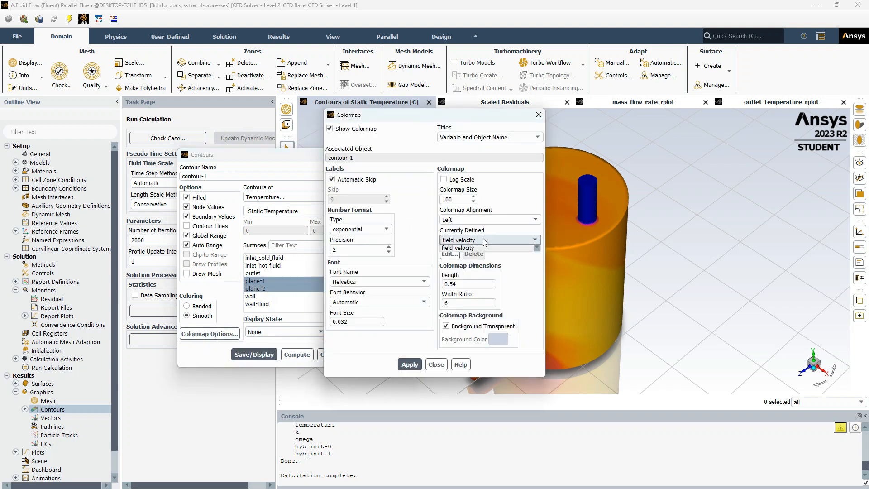
{"action": "scroll", "coordinate": [477, 276], "scroll_direction": "up", "scroll_amount": 5}
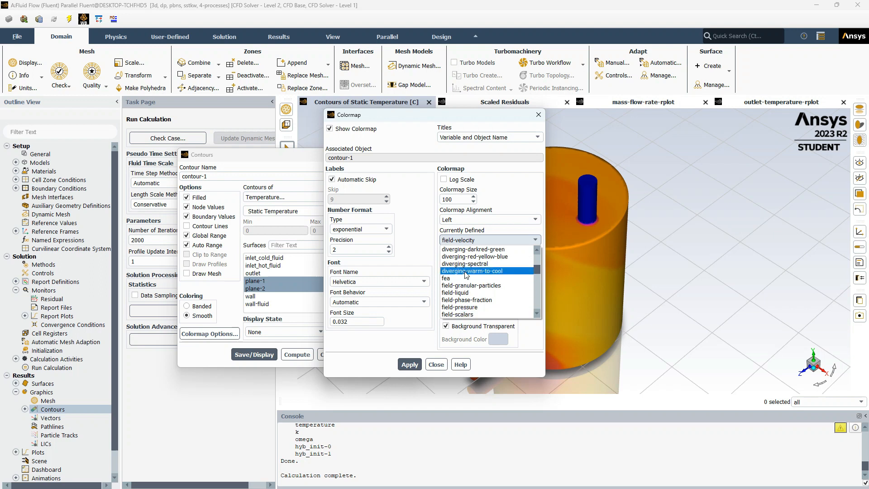
{"action": "scroll", "coordinate": [477, 276], "scroll_direction": "down", "scroll_amount": 5}
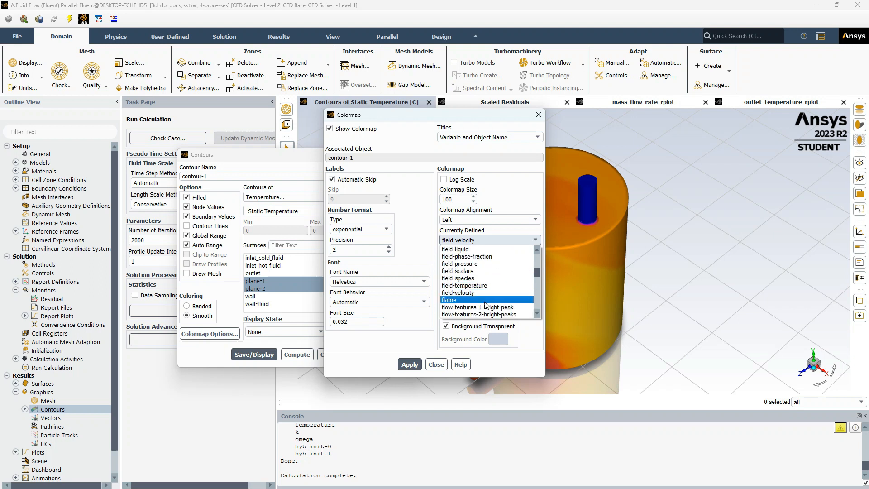
{"action": "left_click", "coordinate": [490, 286]}
{"action": "left_click", "coordinate": [411, 366]}
{"action": "left_click", "coordinate": [436, 365]}
- Display the static temperature contours on the two planes, close the contour dialog, and rotate the view
{"action": "left_click", "coordinate": [266, 358]}
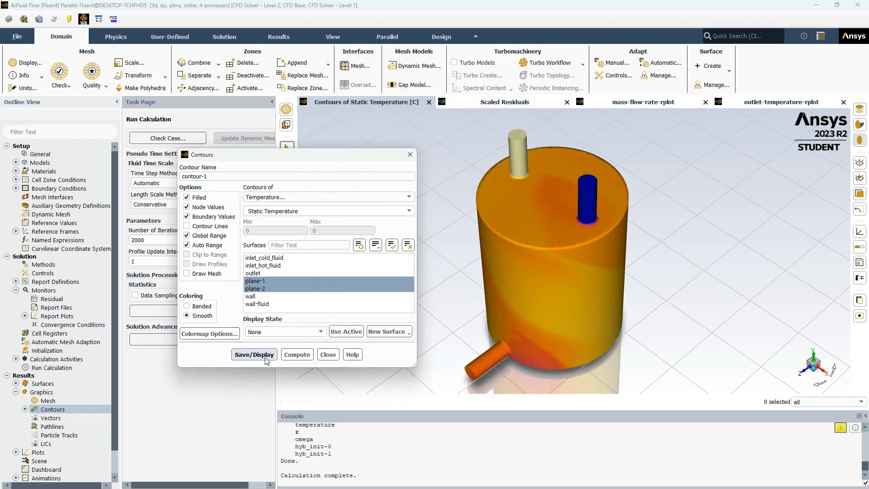
{"action": "left_click", "coordinate": [334, 357]}
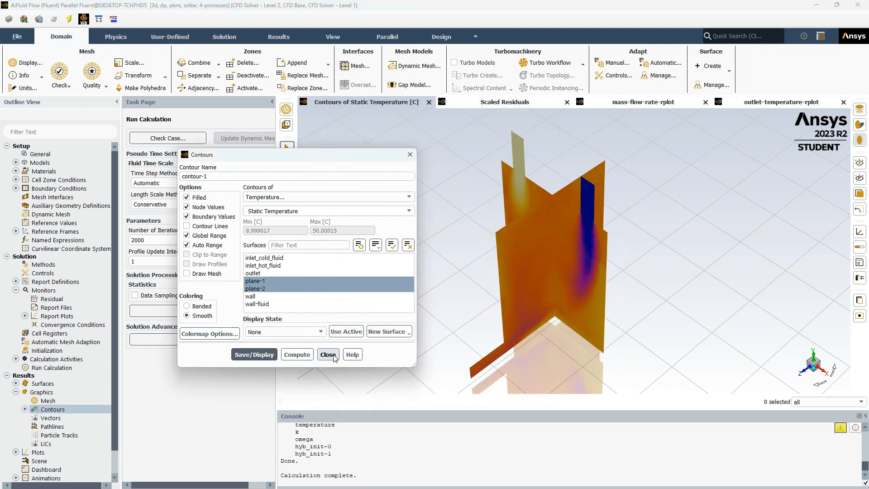
{"action": "left_click_drag", "start_coordinate": [580, 233], "coordinate": [488, 356]}
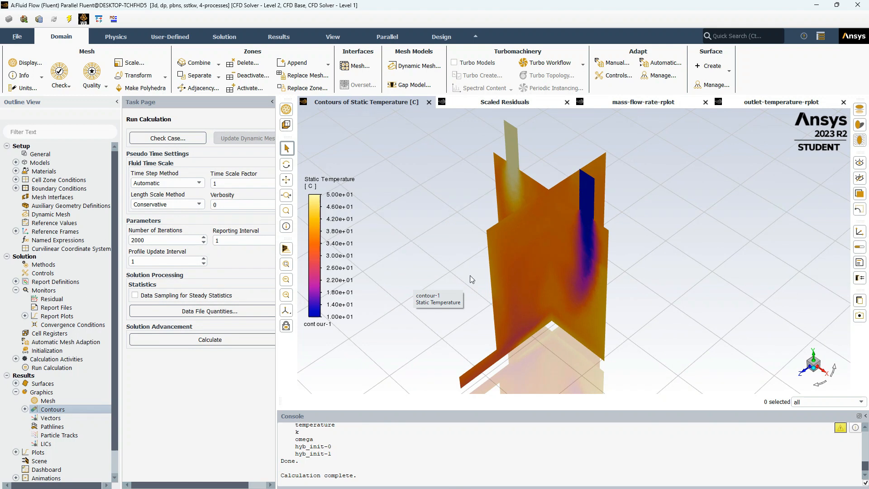
{"action": "left_click_drag", "start_coordinate": [568, 266], "coordinate": [506, 276]}
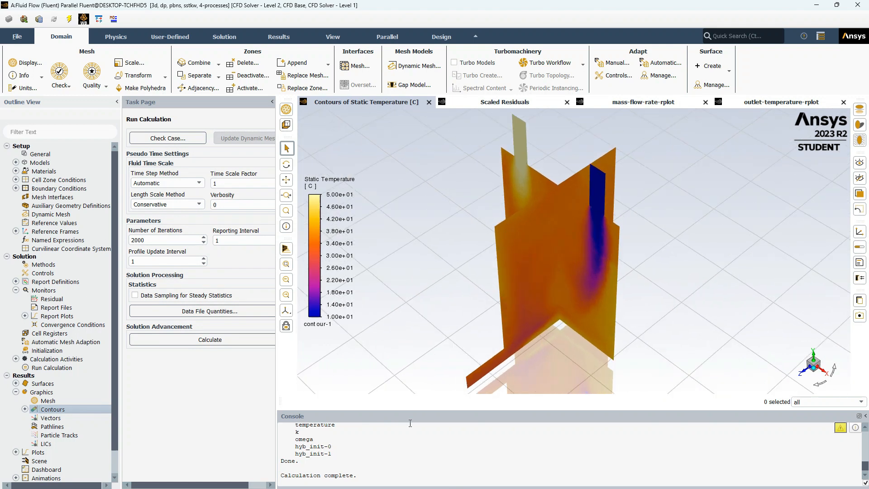
- Create a new contour on plane-1 and plane-2 with Velocity as the plotted variable
{"action": "right_click", "coordinate": [64, 408]}
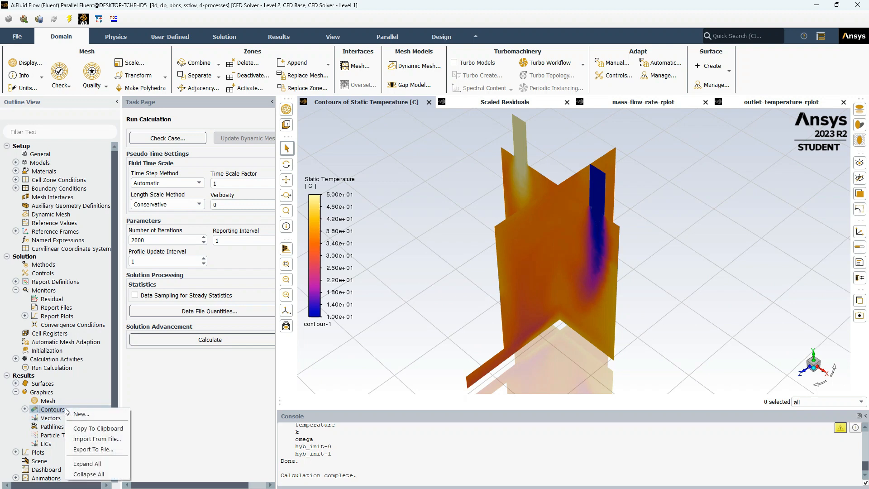
{"action": "left_click", "coordinate": [88, 413]}
{"action": "left_click", "coordinate": [285, 282]}
{"action": "left_click", "coordinate": [288, 290]}
{"action": "left_click", "coordinate": [289, 304]}
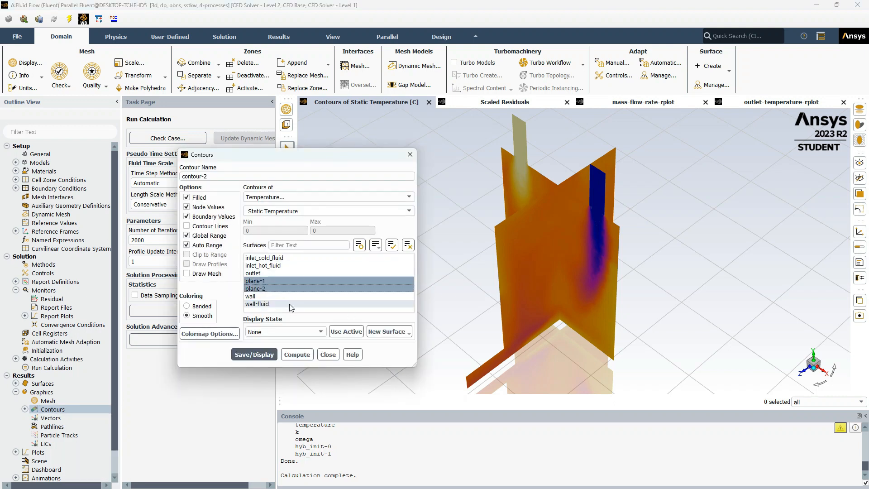
{"action": "left_click", "coordinate": [341, 195]}
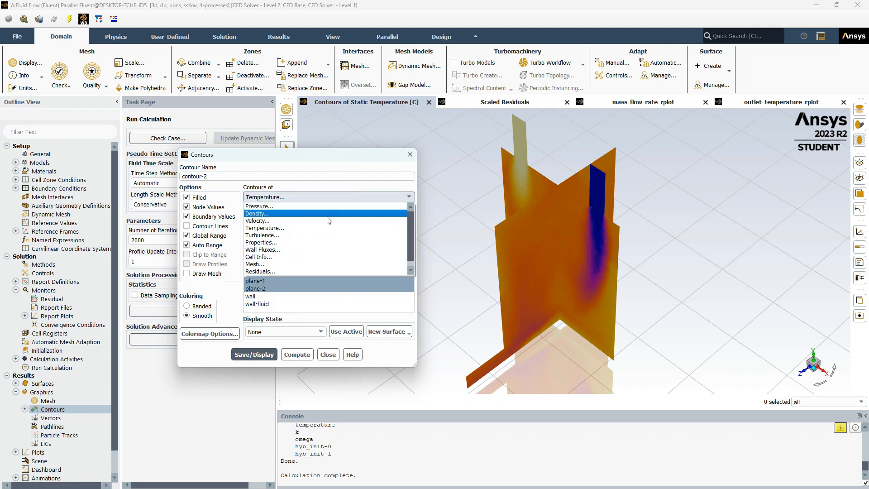
{"action": "left_click", "coordinate": [330, 221]}
- Display the velocity magnitude contours on the planes and close the contour dialog
{"action": "left_click", "coordinate": [210, 334]}
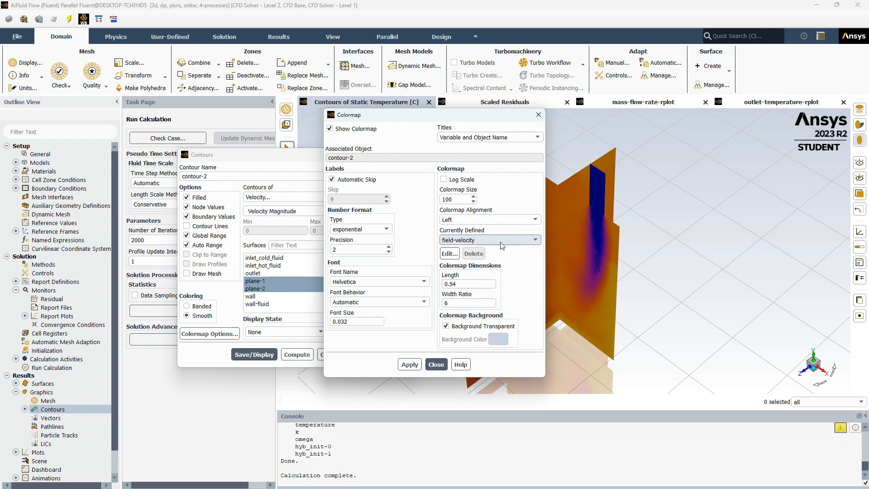
{"action": "left_click", "coordinate": [437, 365]}
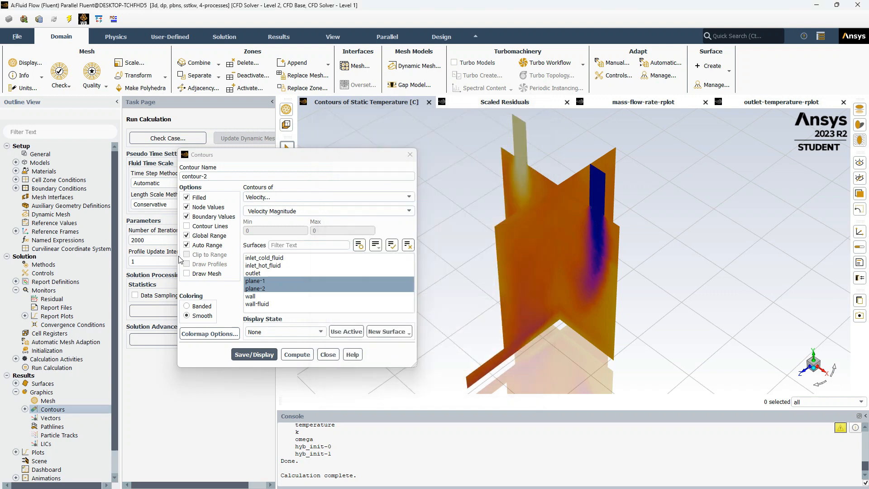
{"action": "left_click", "coordinate": [254, 356]}
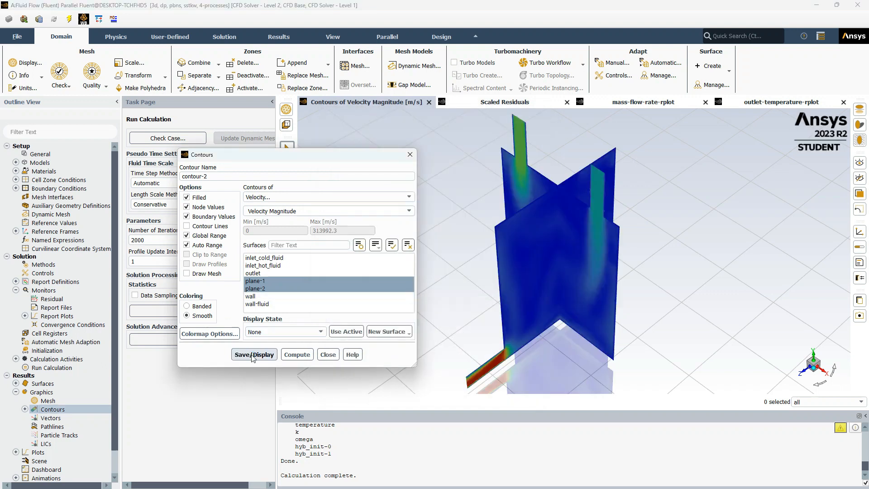
{"action": "left_click", "coordinate": [328, 355]}
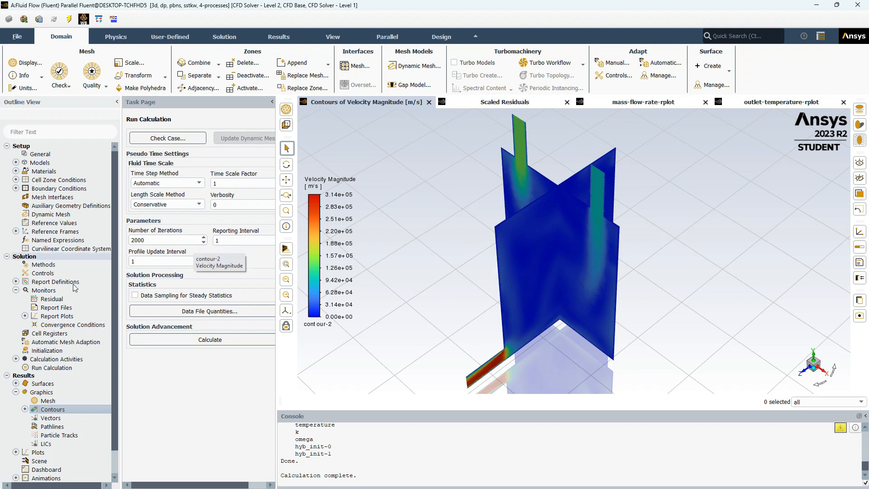
- Create a new vector plot on plane-1 and plane-2, display it, and close the vectors dialog
{"action": "left_click", "coordinate": [49, 418]}
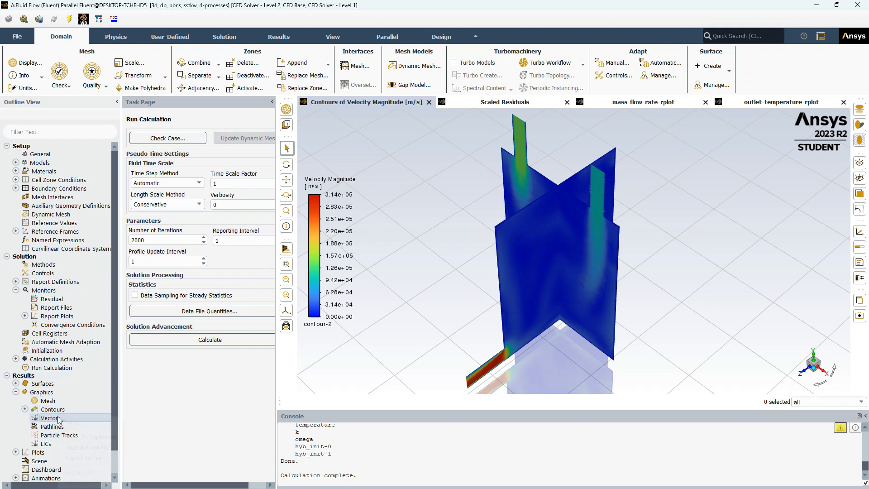
{"action": "right_click", "coordinate": [58, 418]}
{"action": "left_click", "coordinate": [104, 426]}
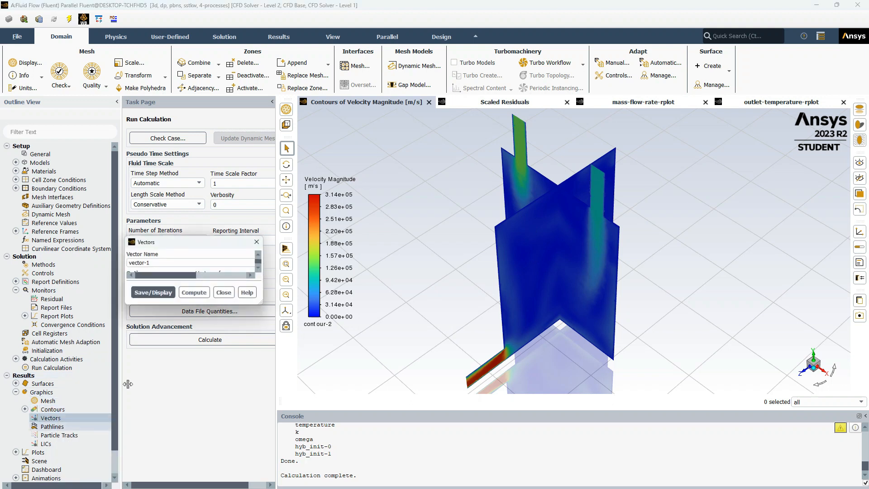
{"action": "left_click_drag", "start_coordinate": [237, 241], "coordinate": [314, 164]}
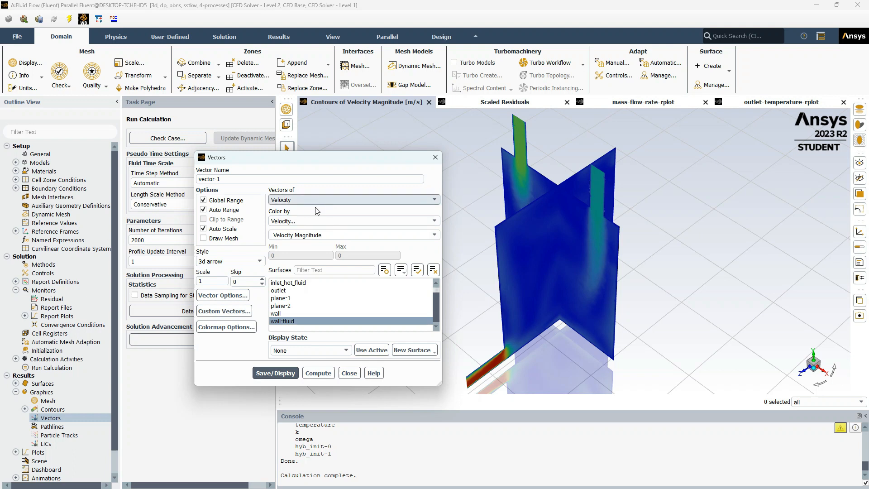
{"action": "left_click", "coordinate": [233, 325]}
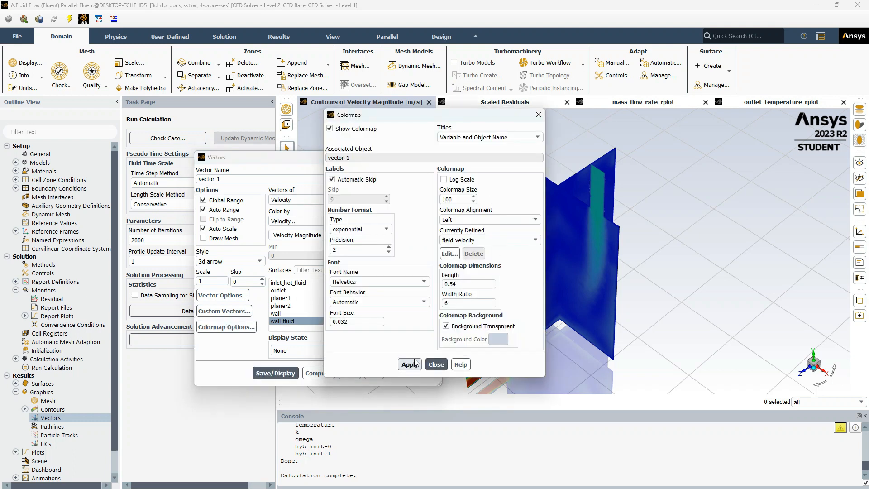
{"action": "left_click", "coordinate": [436, 365]}
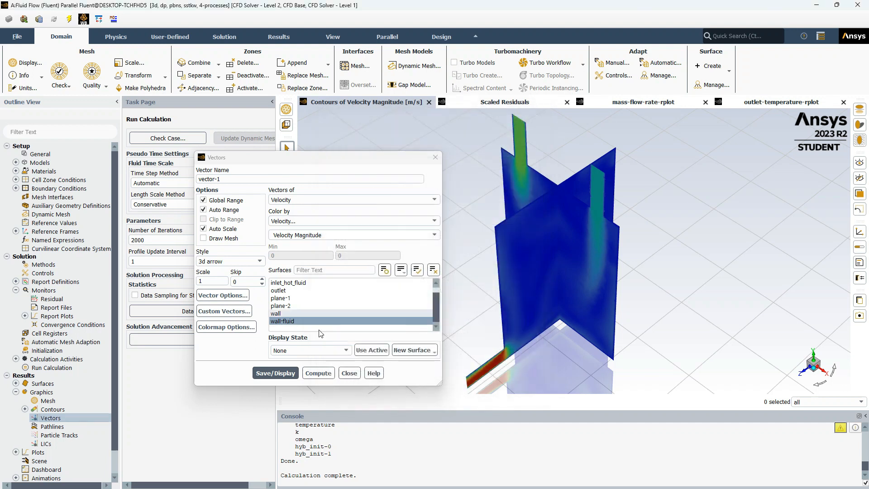
{"action": "left_click", "coordinate": [315, 298]}
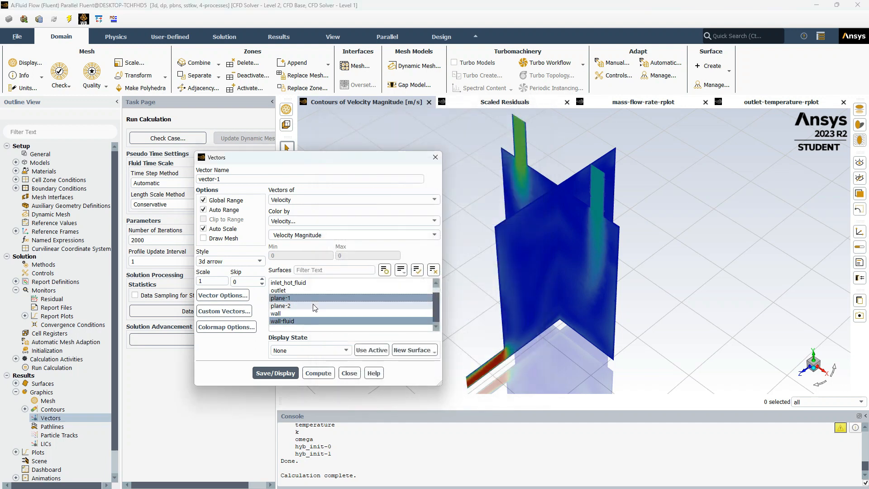
{"action": "left_click", "coordinate": [315, 306]}
{"action": "left_click", "coordinate": [315, 321]}
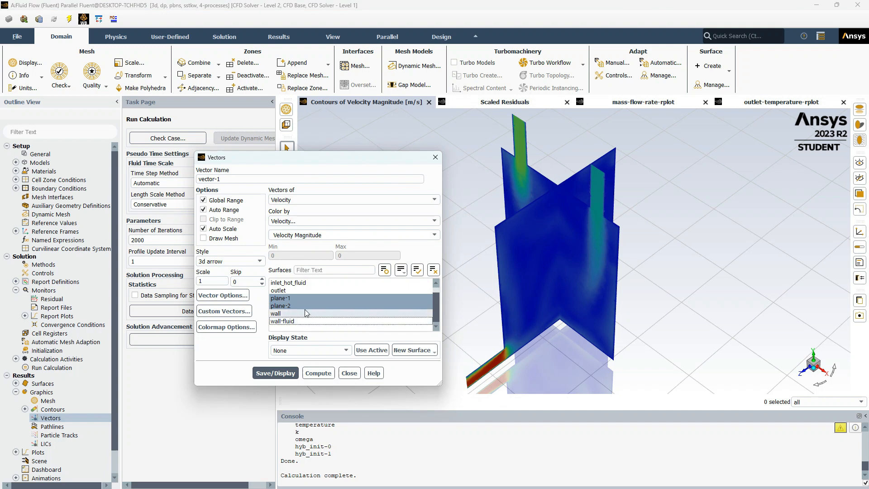
{"action": "left_click", "coordinate": [274, 377]}
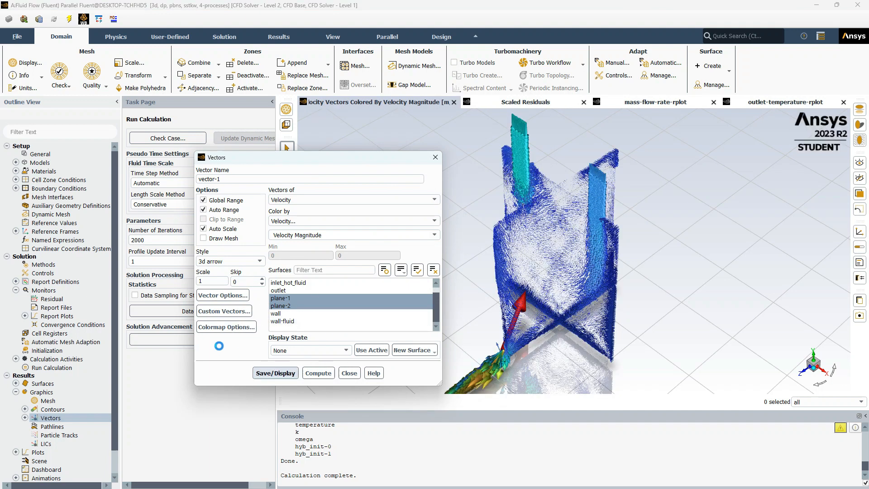
{"action": "left_click", "coordinate": [347, 373]}
- Zoom and pan around the velocity vectors near the inlets and planes to inspect them
{"action": "scroll", "coordinate": [516, 330], "scroll_direction": "up", "scroll_amount": 6}
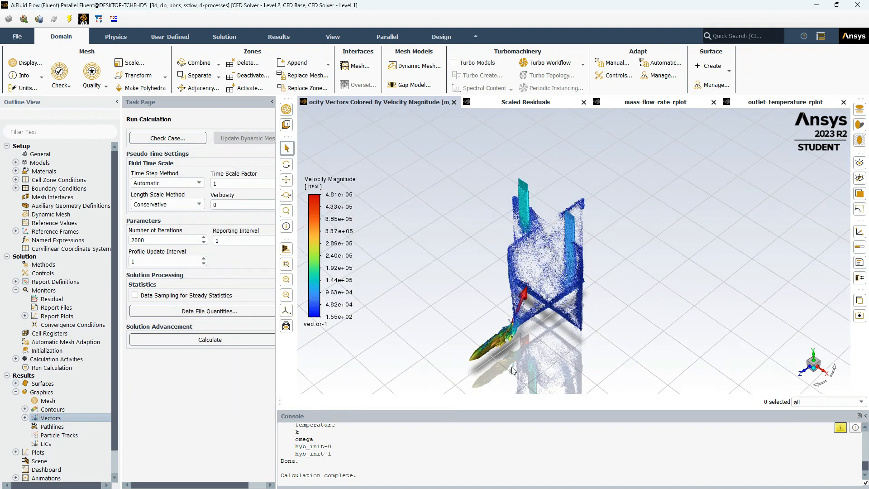
{"action": "scroll", "coordinate": [496, 308], "scroll_direction": "up", "scroll_amount": 5}
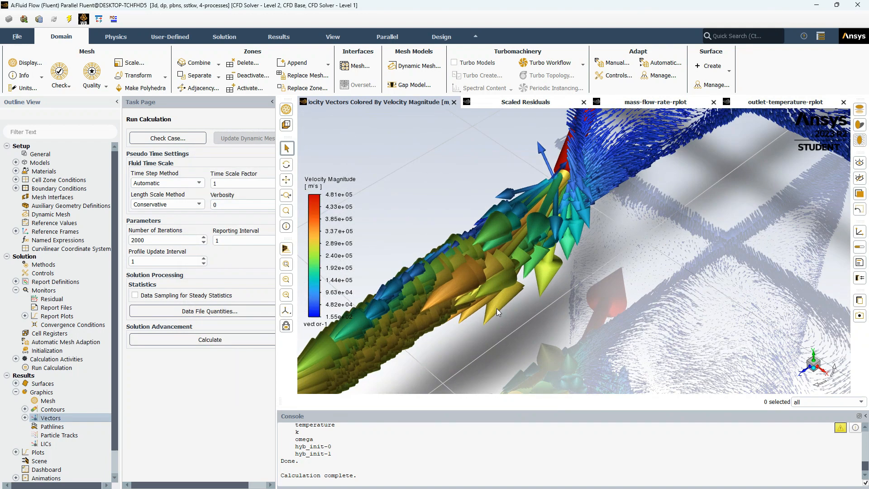
{"action": "scroll", "coordinate": [497, 308], "scroll_direction": "down", "scroll_amount": 4}
{"action": "left_click_drag", "start_coordinate": [497, 308], "coordinate": [519, 335]}
{"action": "scroll", "coordinate": [520, 335], "scroll_direction": "up", "scroll_amount": 2}
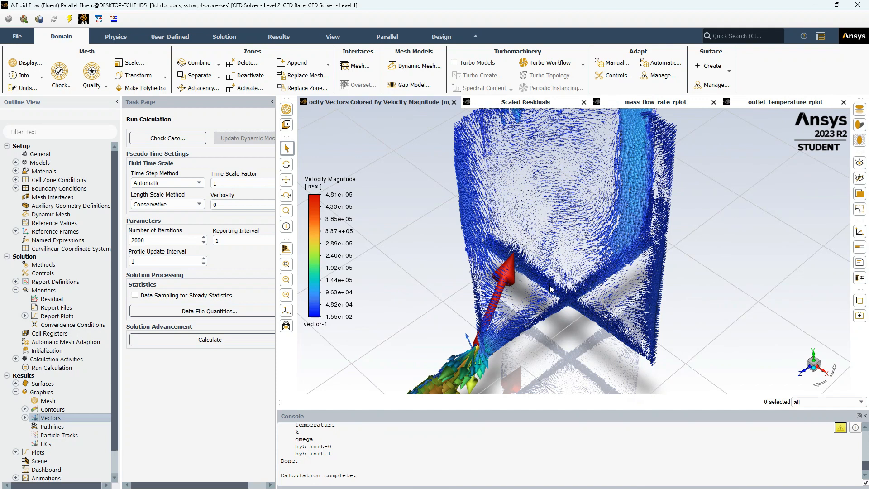
{"action": "scroll", "coordinate": [551, 288], "scroll_direction": "down", "scroll_amount": 4}
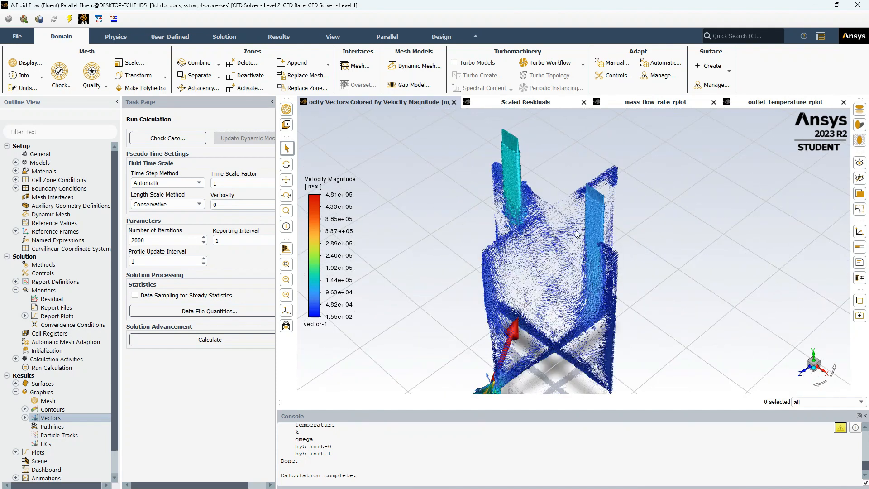
{"action": "scroll", "coordinate": [562, 298], "scroll_direction": "up", "scroll_amount": 3}
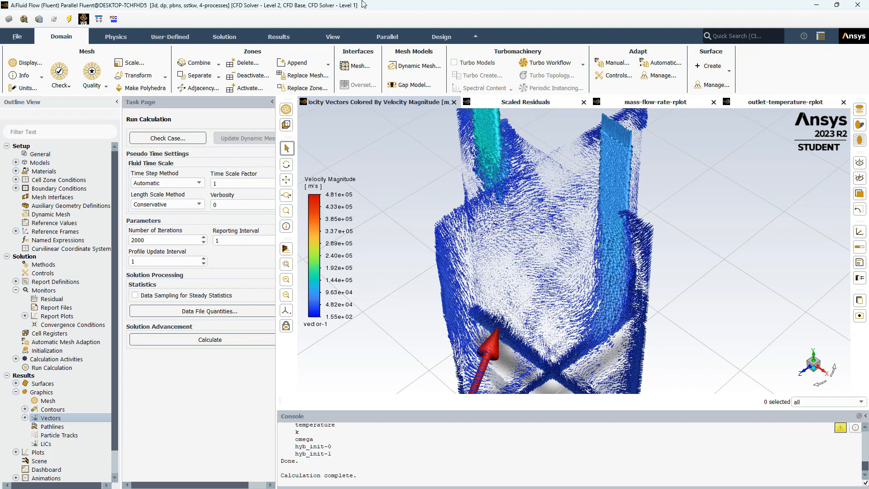
{"action": "mouse_move", "coordinate": [447, 4]}
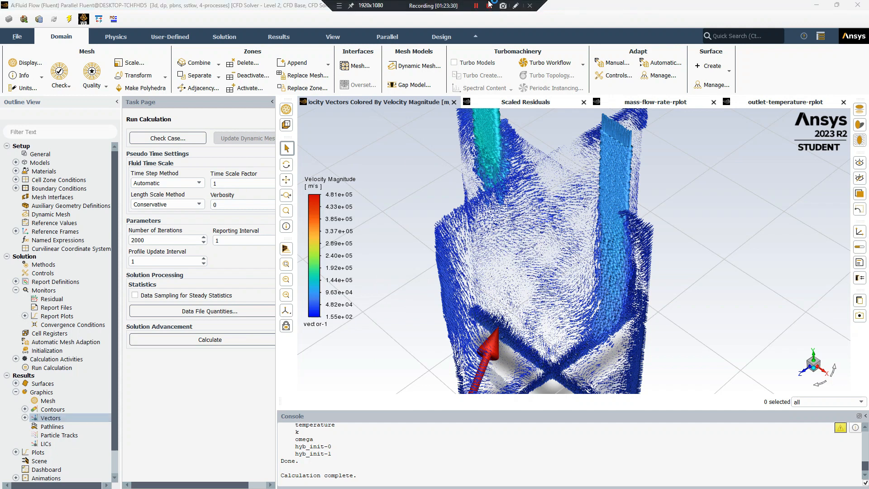